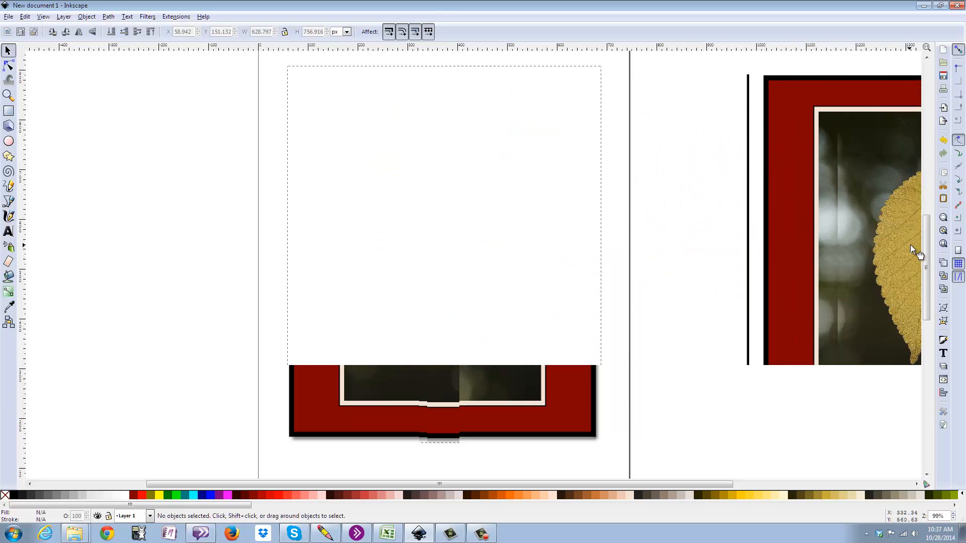
Move the framed leaf group off the page into the empty canvas to the right of it.
drag(745, 484, 915, 483)
drag(873, 285, 965, 269)
drag(716, 484, 596, 496)
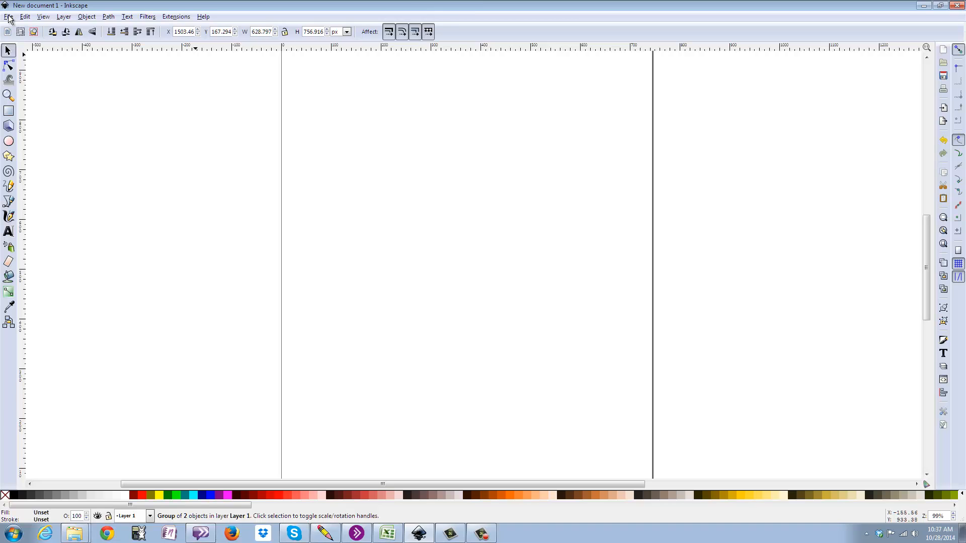
Import the Backlit Leaf photo from the Great Photos folder as an embedded image.
click(9, 18)
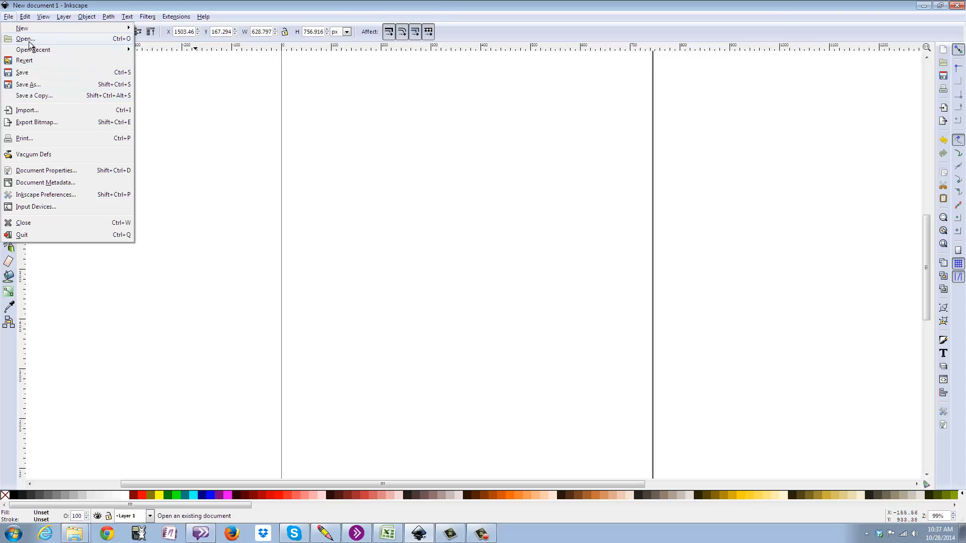
click(27, 110)
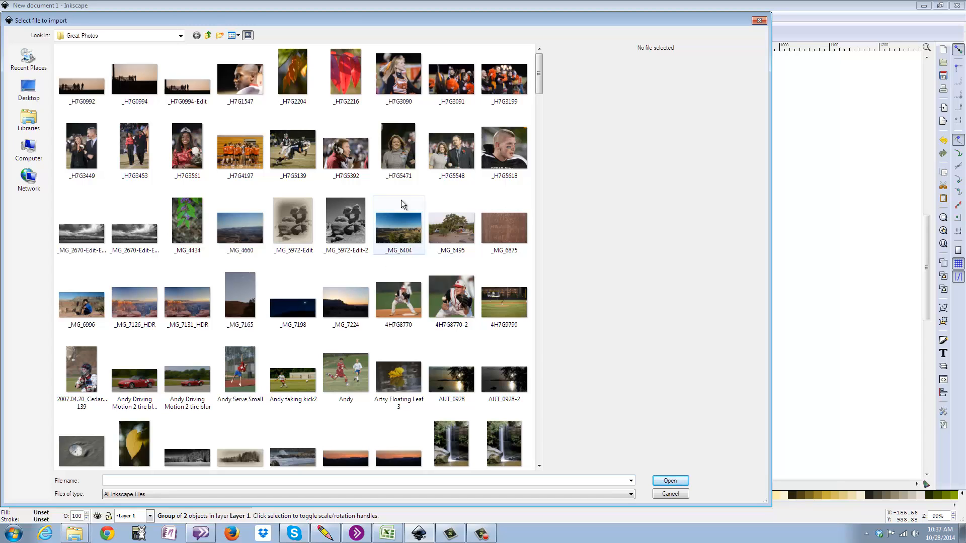
click(136, 454)
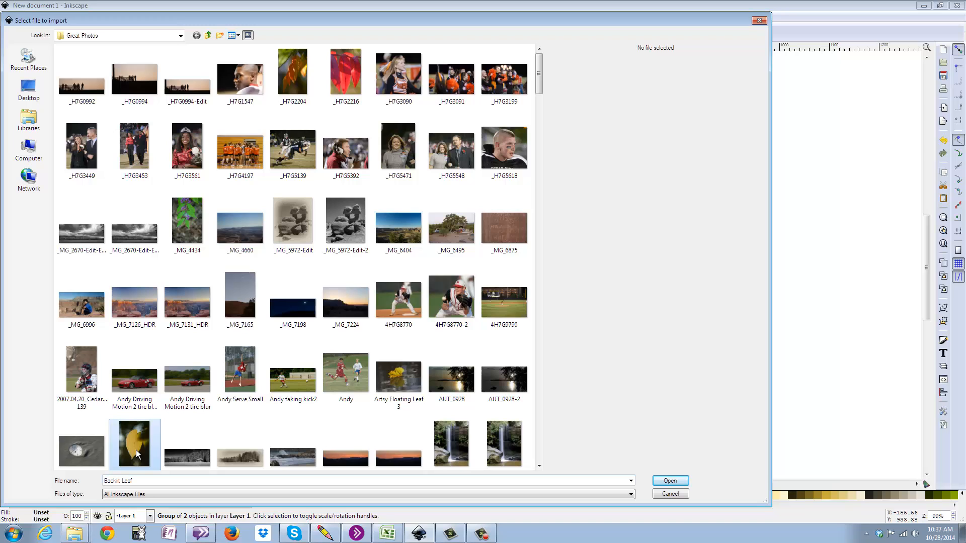
click(683, 484)
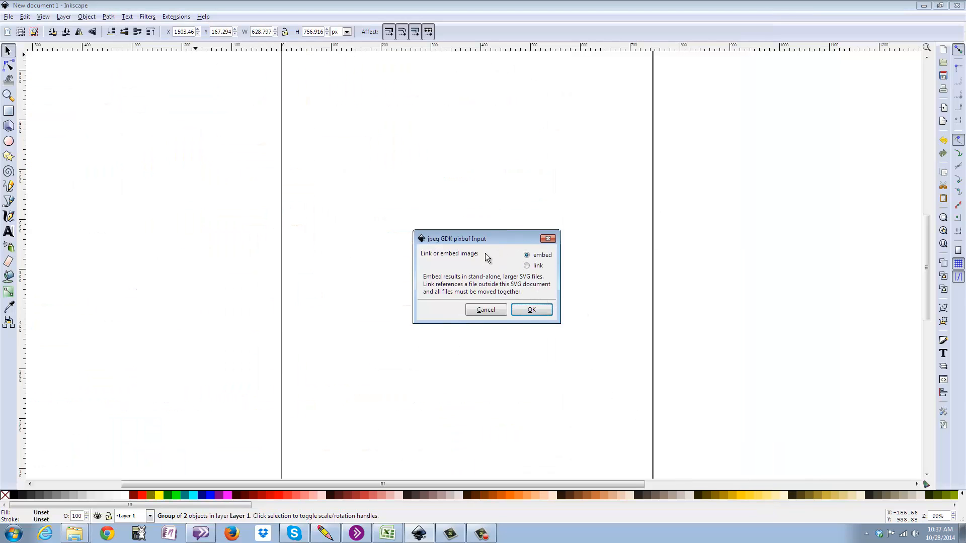
click(531, 309)
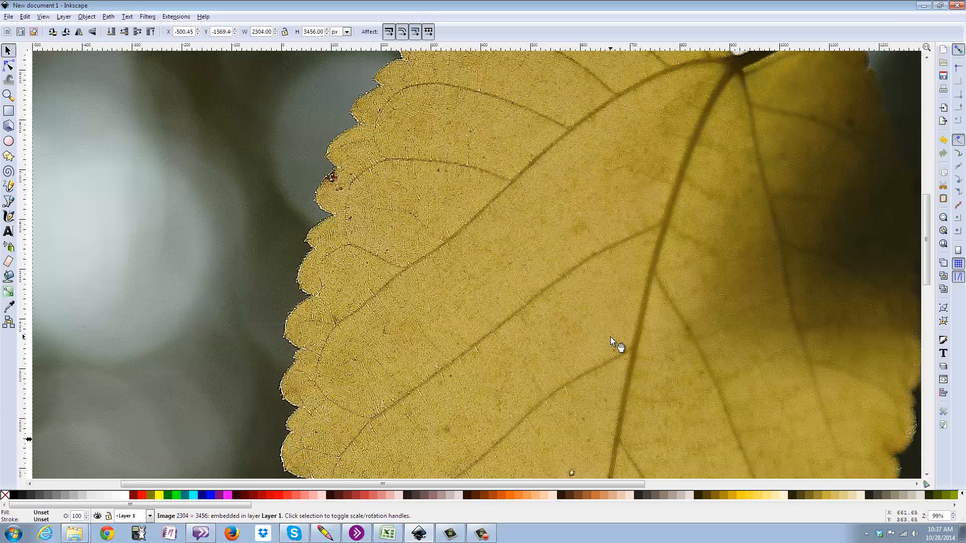
Scale the imported leaf photo down proportionally to about 308 × 462 px and move it onto the middle of the page.
key(minus)
key(minus)
key(minus)
key(minus)
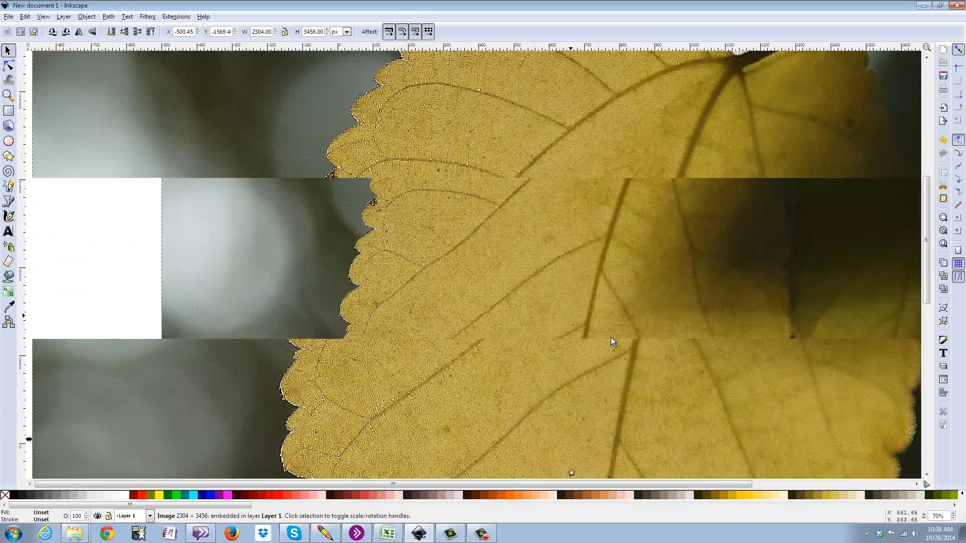
key(minus)
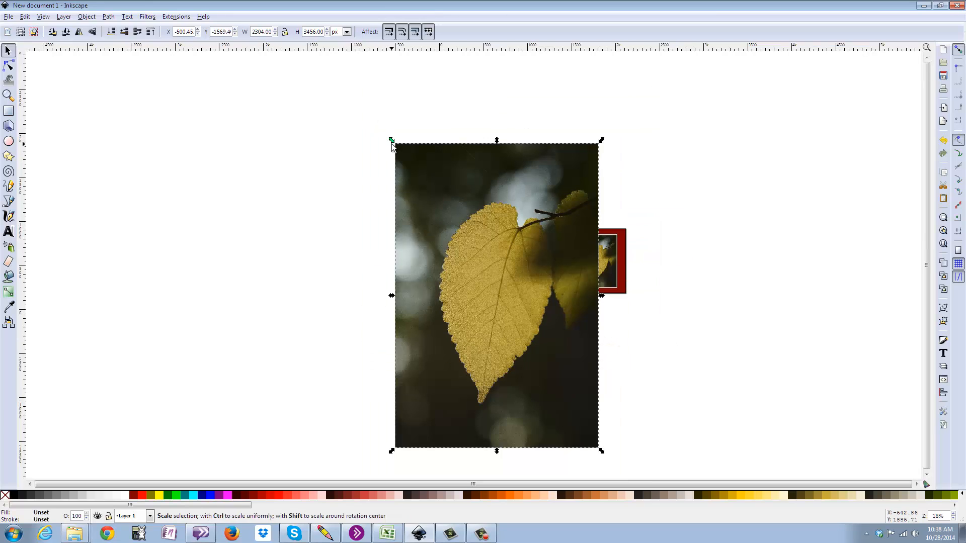
key(ctrl)
drag(392, 141, 551, 406)
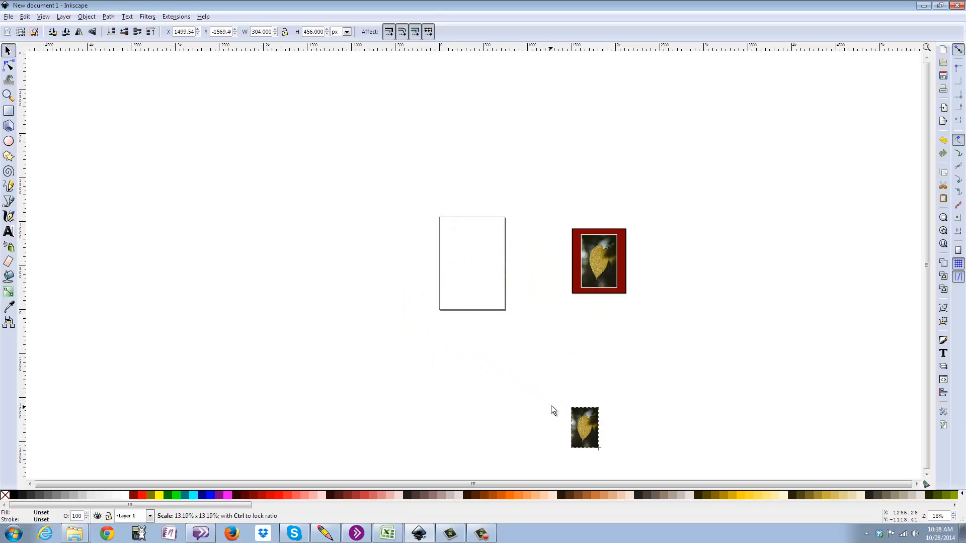
drag(589, 433, 476, 268)
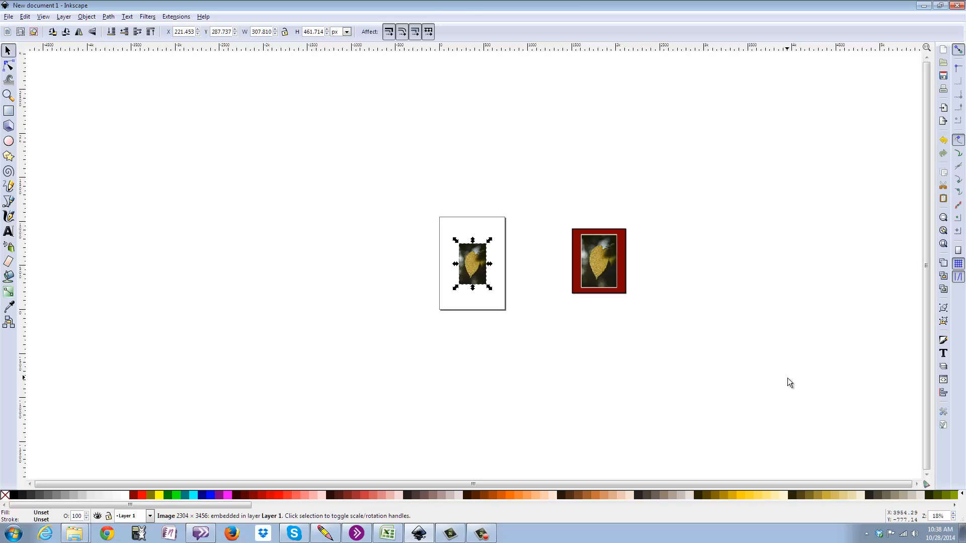
Enlarge the leaf photo proportionally to about 353 × 529 px, then deselect it.
key(3)
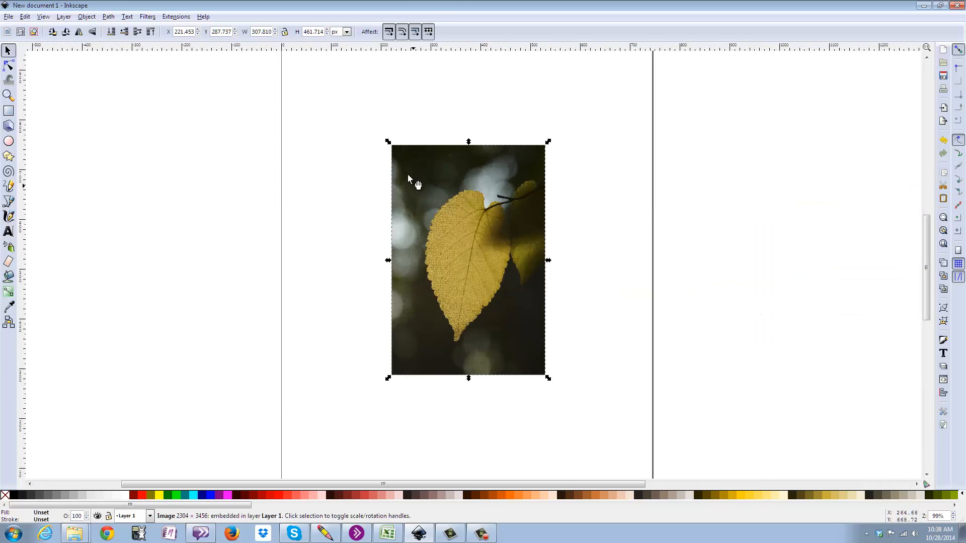
drag(388, 143, 362, 119)
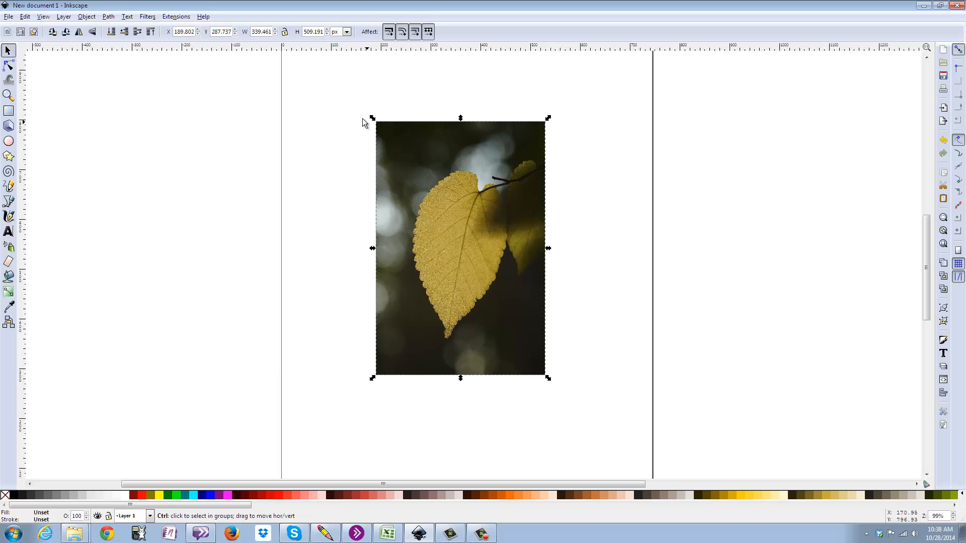
drag(549, 379, 557, 390)
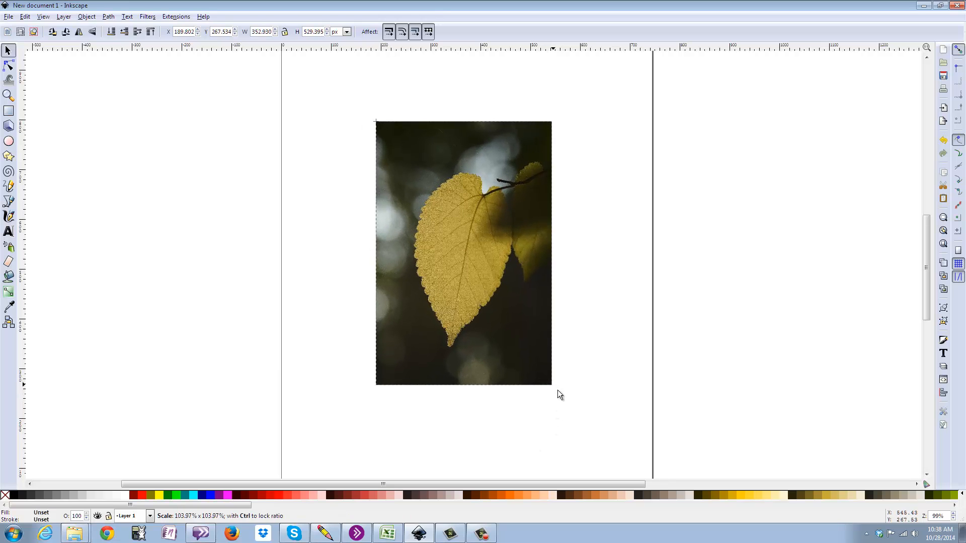
click(725, 353)
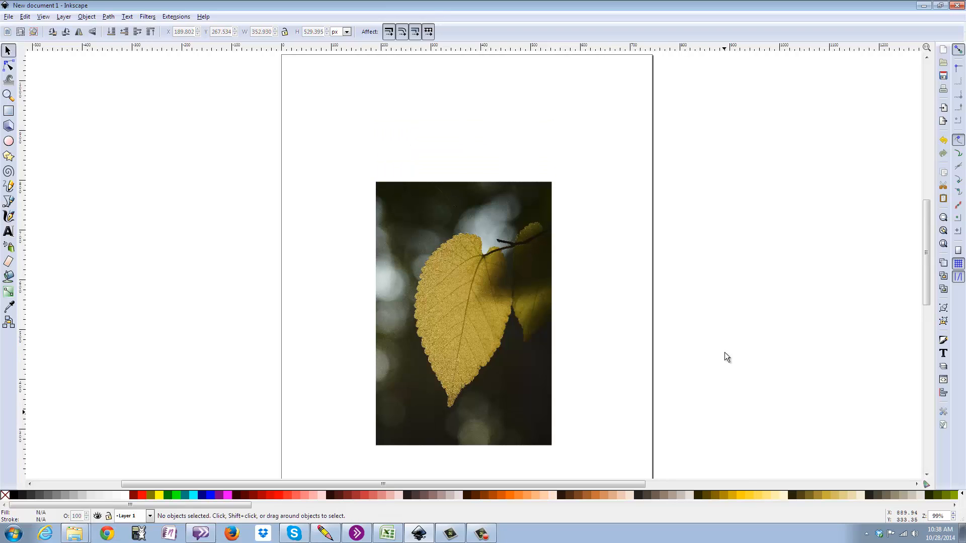
scroll(725, 352, up, 3)
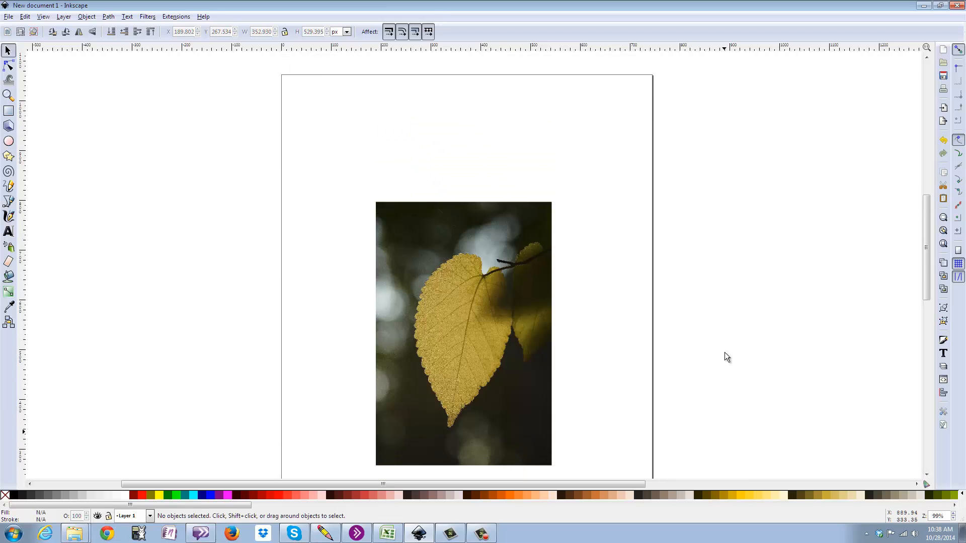
scroll(724, 352, down, 4)
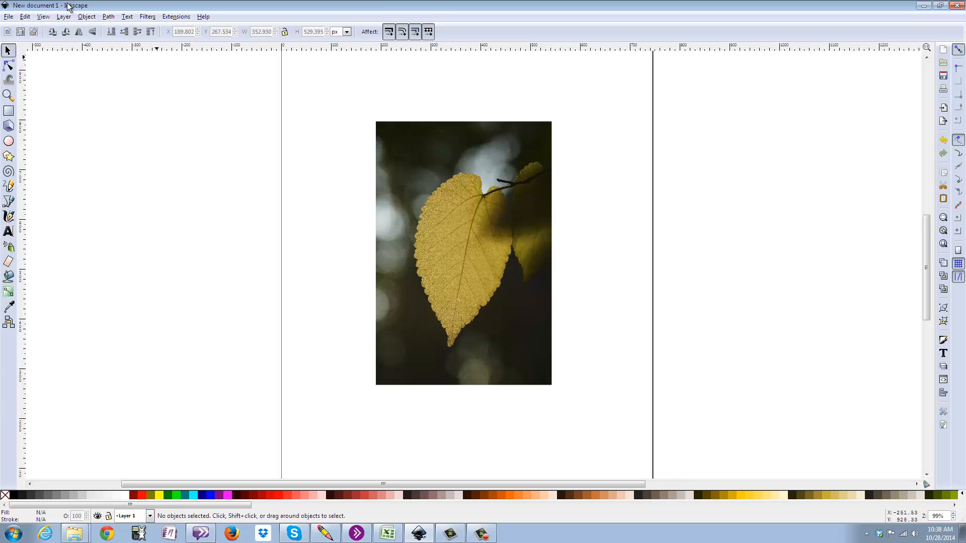
Open the Fill and Stroke settings and look through the fill, stroke paint and stroke style options.
click(86, 17)
click(105, 26)
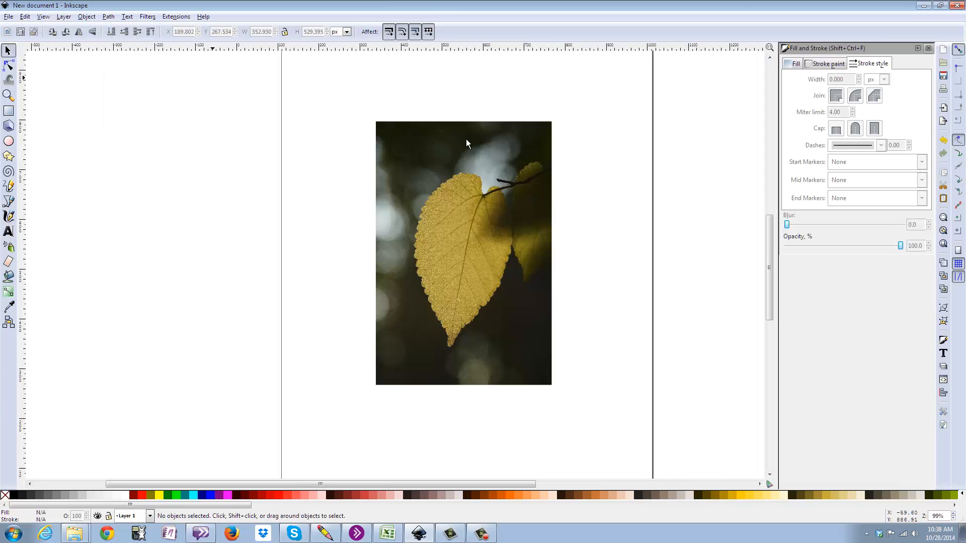
click(839, 66)
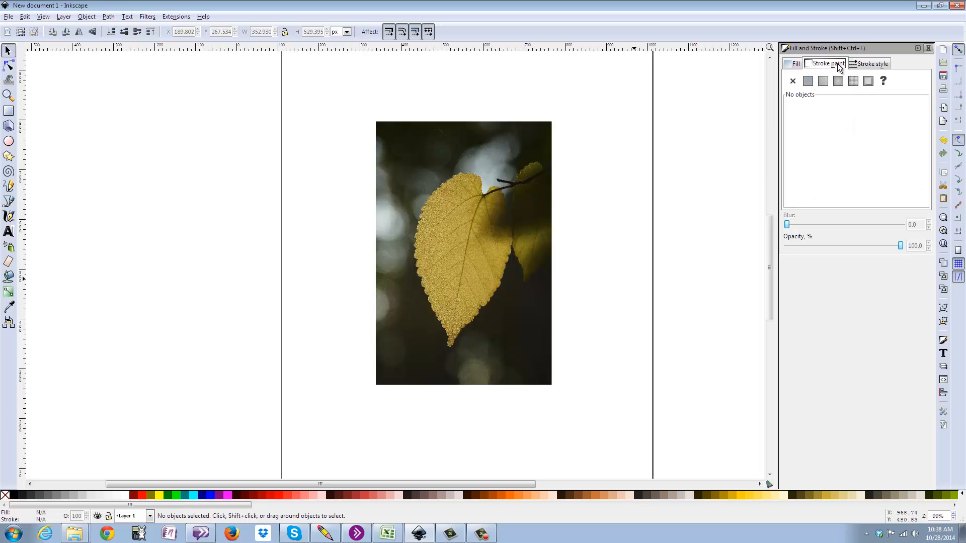
click(794, 66)
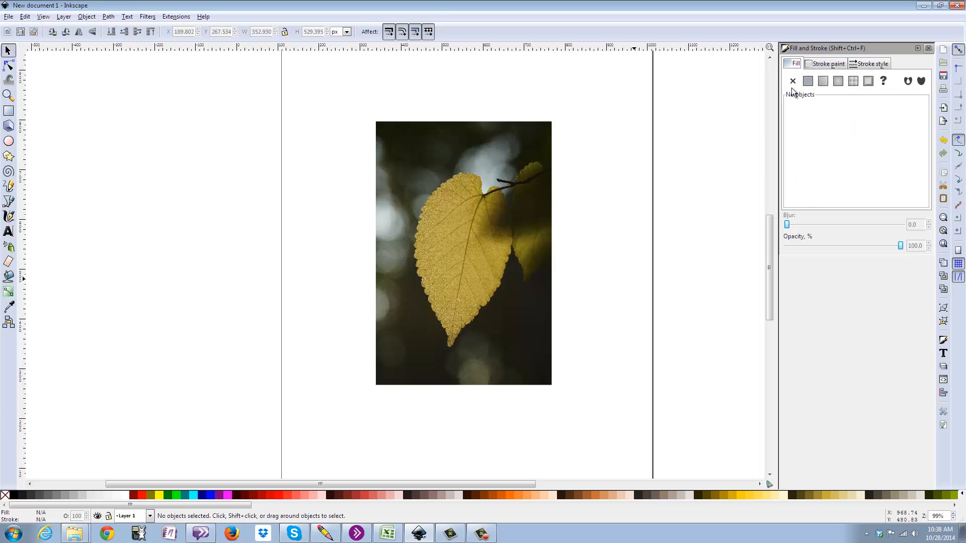
click(872, 66)
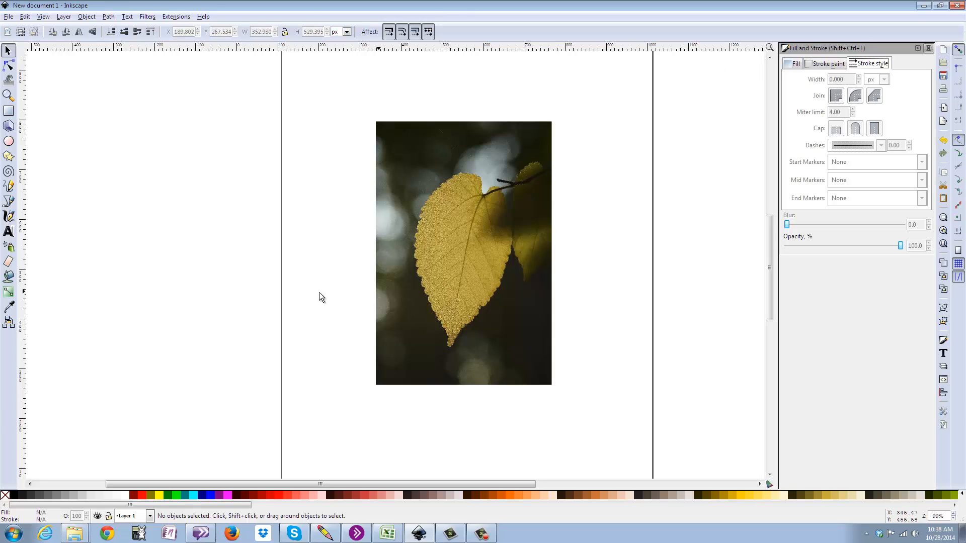
Draw a rectangle about 491 × 710 px around the leaf photo and lower its opacity to 8%.
click(8, 113)
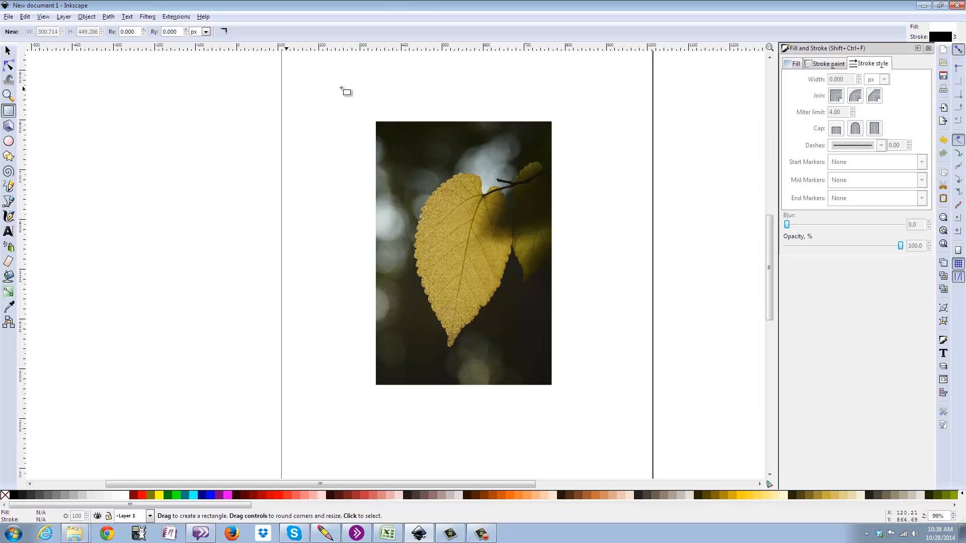
mouse_move(341, 88)
mouse_down()
mouse_move(558, 347)
mouse_move(586, 442)
mouse_up()
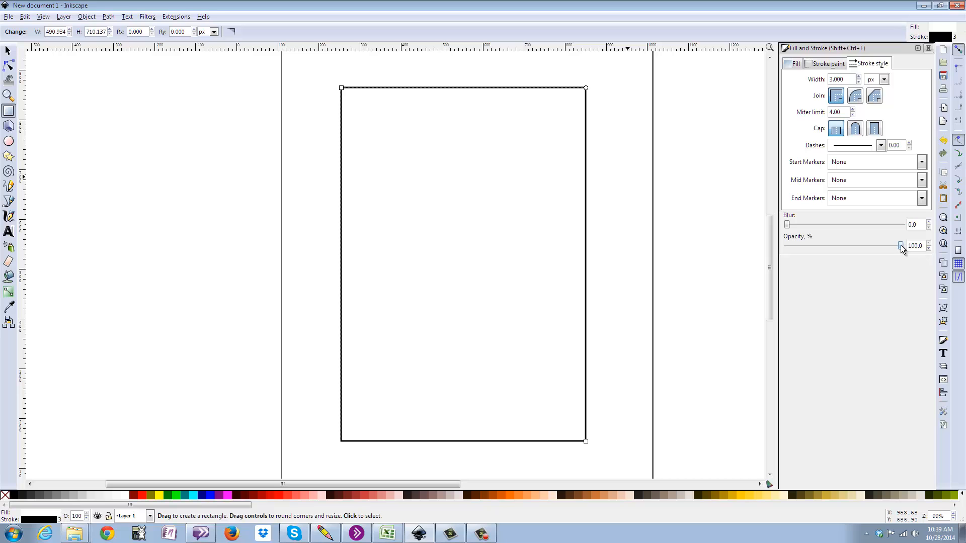
drag(900, 246, 874, 248)
drag(803, 254, 795, 255)
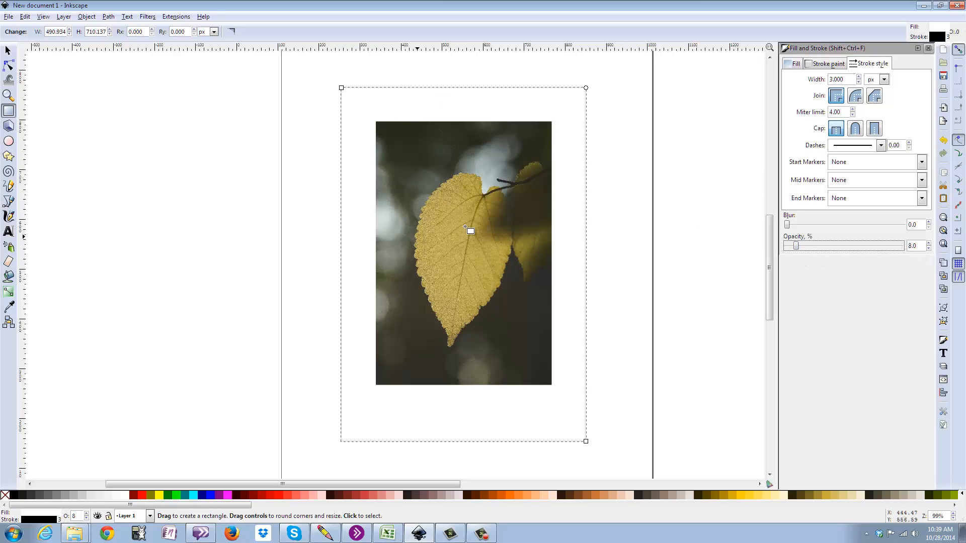
Shift the rectangle slightly upward to centre it around the leaf photo, then deselect it.
click(8, 51)
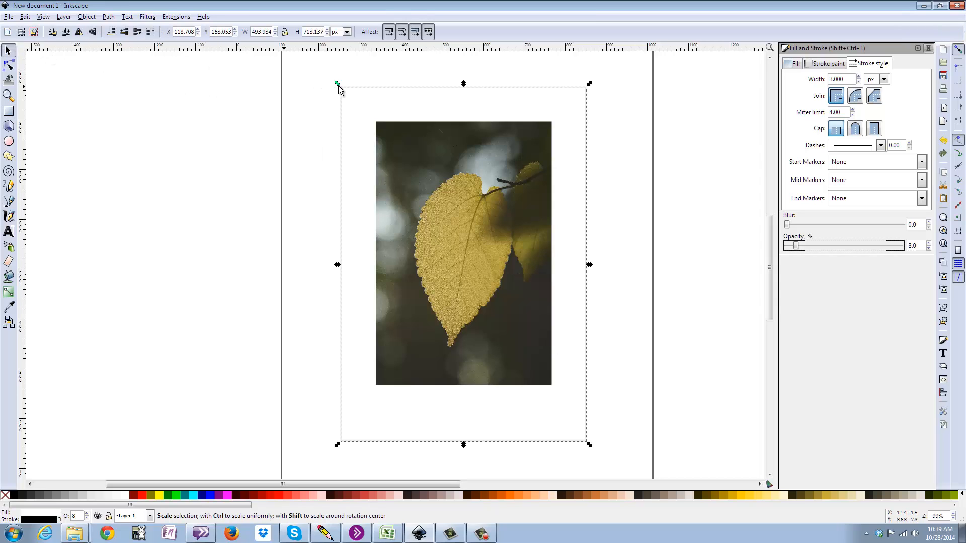
drag(404, 131, 403, 125)
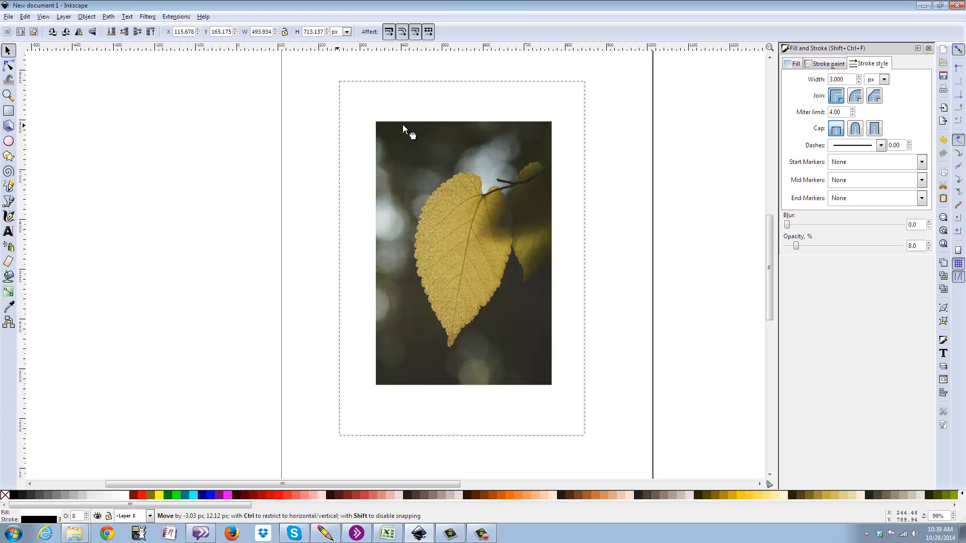
drag(403, 125, 403, 124)
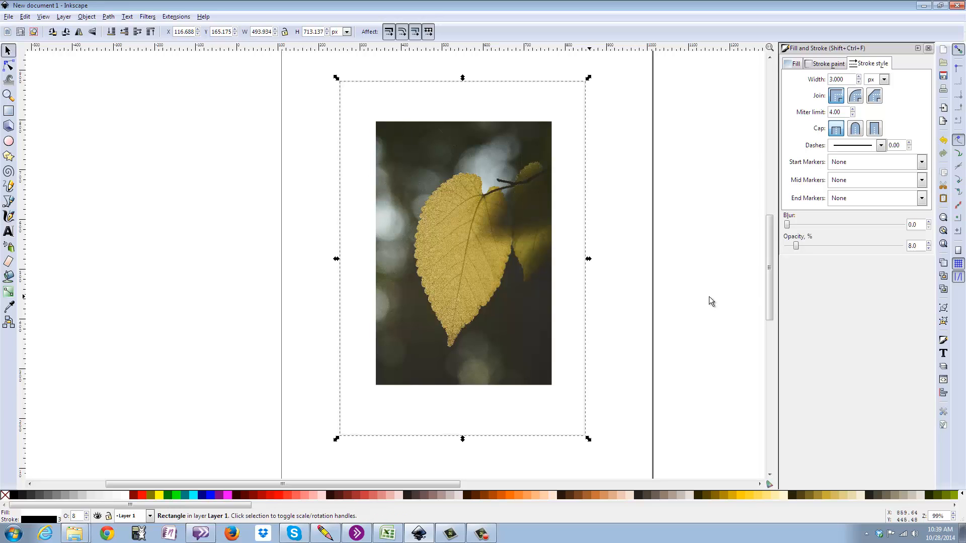
click(643, 285)
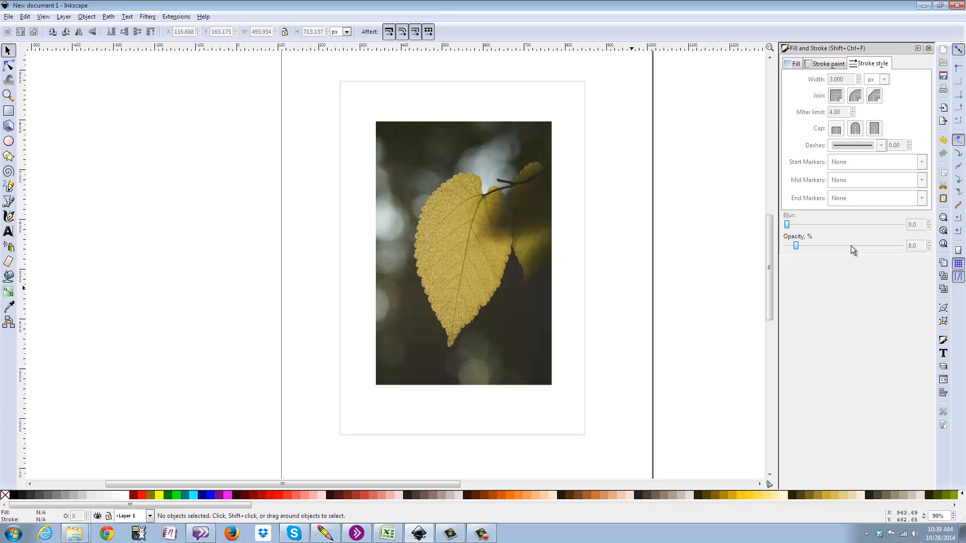
Raise the rectangle's opacity to 47.3% and send it to the back, behind the leaf photo.
click(570, 233)
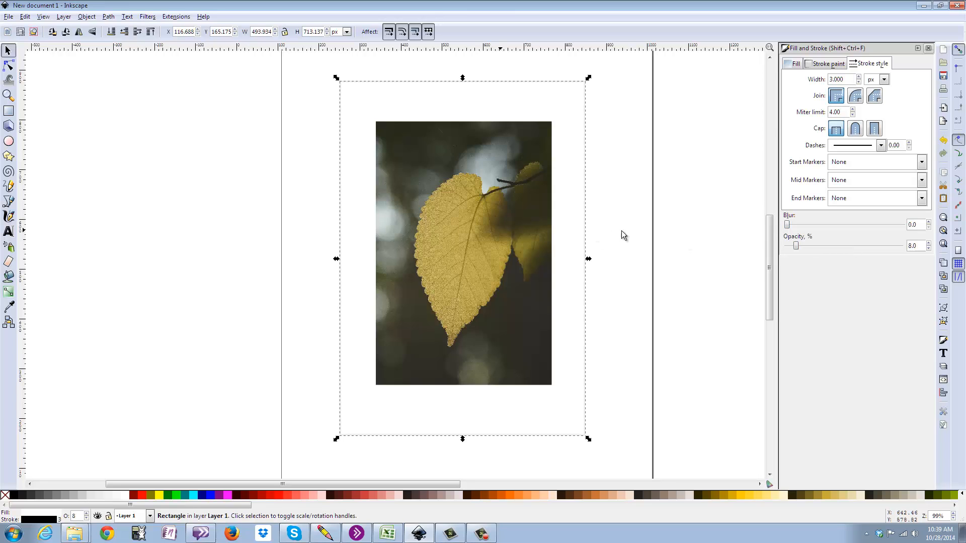
click(799, 249)
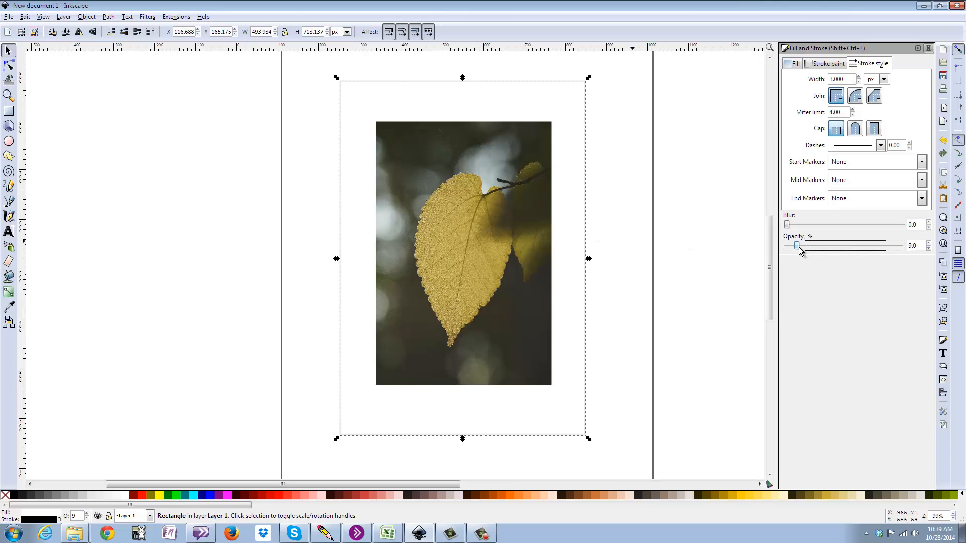
drag(801, 252, 840, 246)
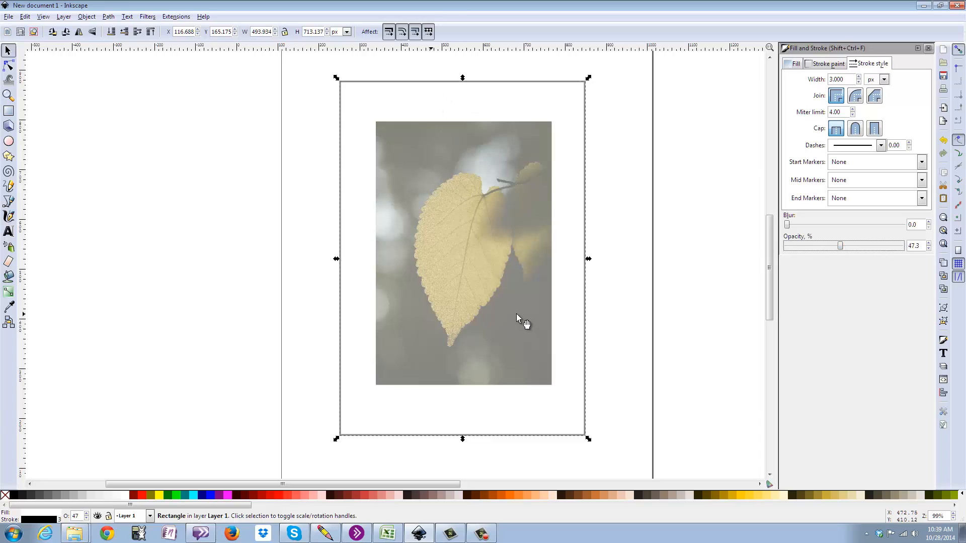
click(111, 33)
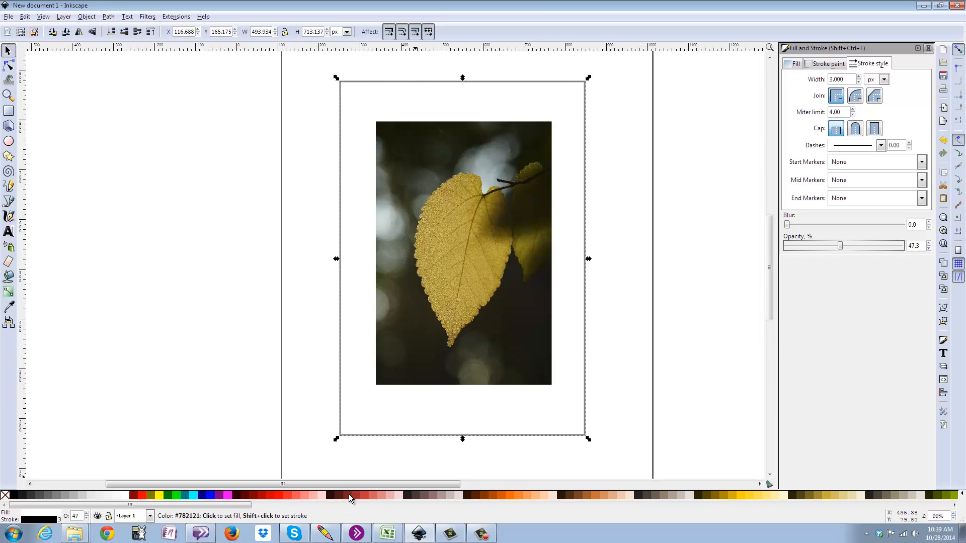
Try brown (#786721), olive green and reddish-brown fills on the rectangle behind the photo, and settle on a dark red fill.
click(810, 496)
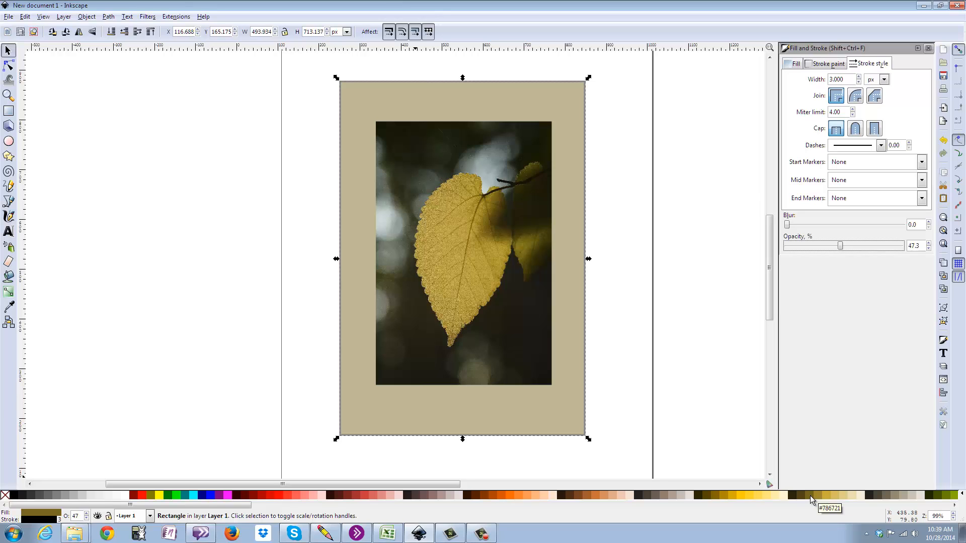
click(945, 496)
click(939, 497)
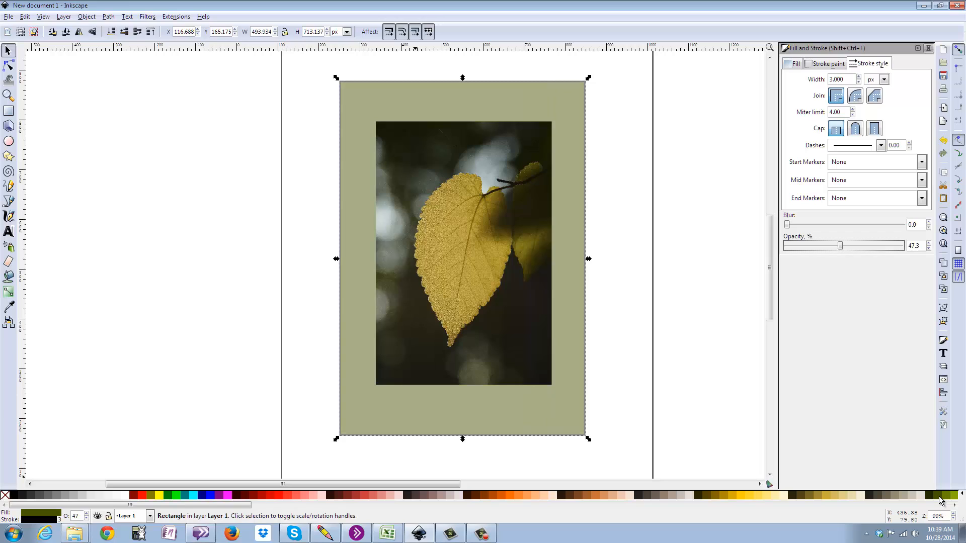
click(349, 494)
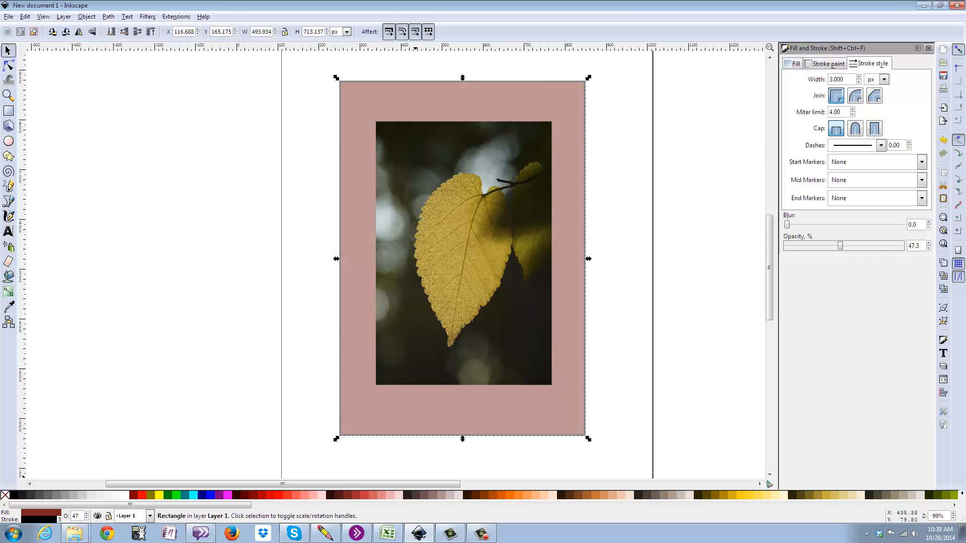
click(254, 496)
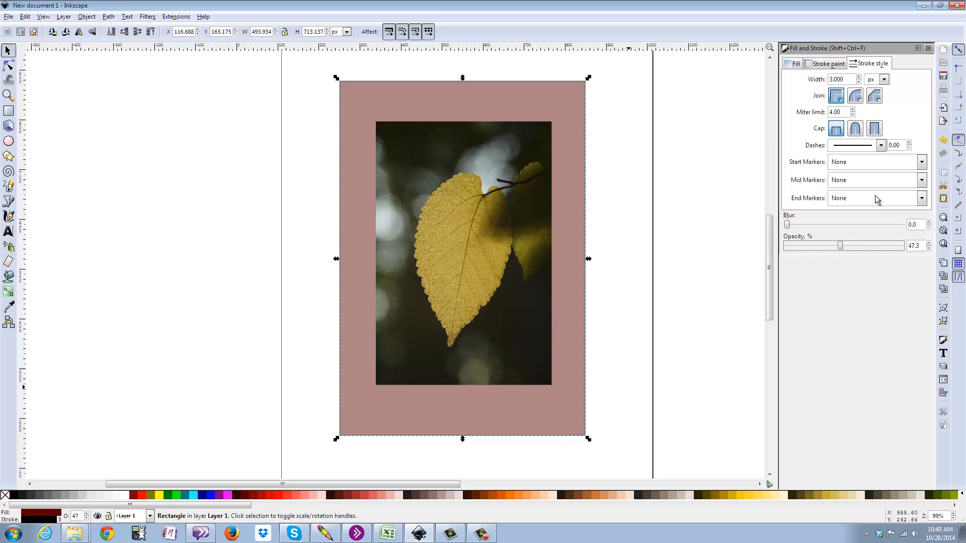
Raise the rectangle's opacity to 100% and change its fill to dark red (800000).
drag(843, 250, 905, 254)
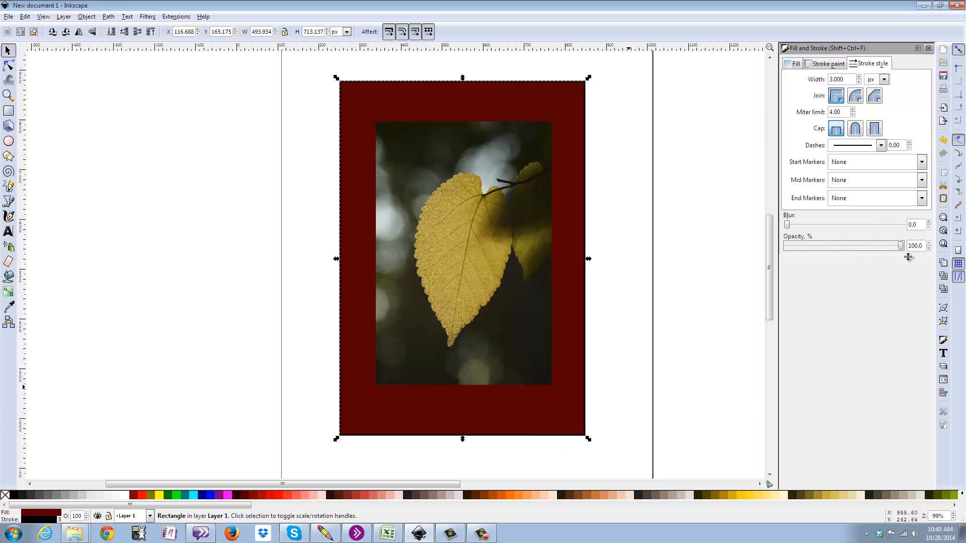
click(255, 495)
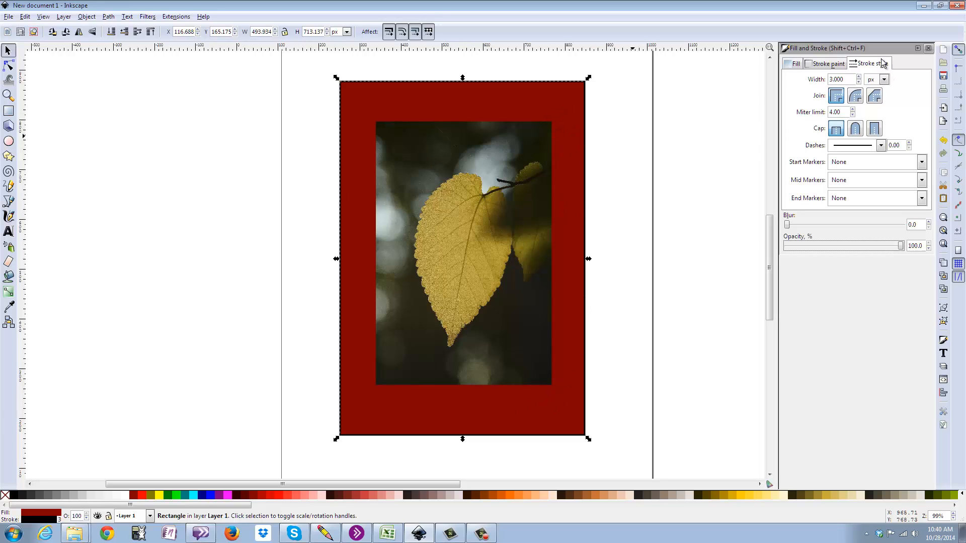
click(794, 64)
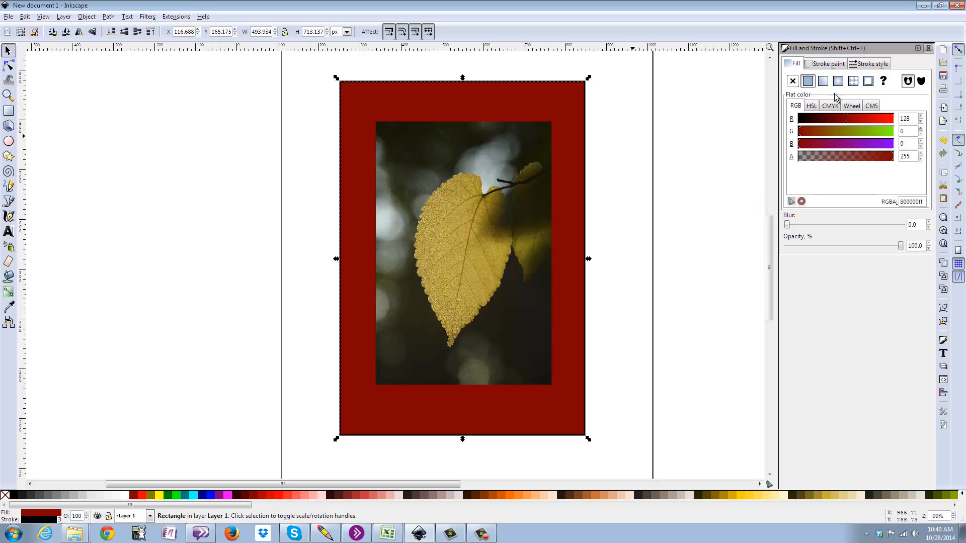
Set the red rectangle's black stroke width to 7 px and deselect it.
click(829, 65)
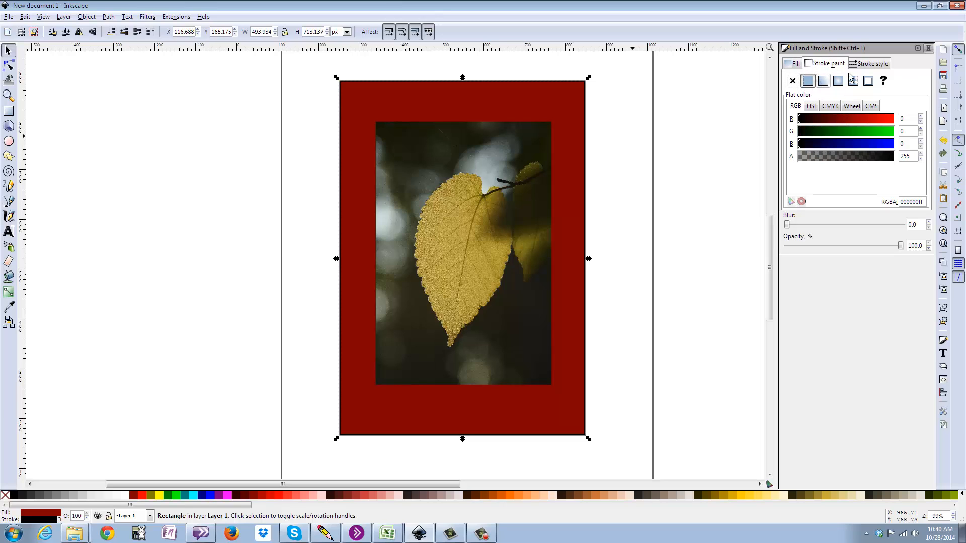
click(863, 64)
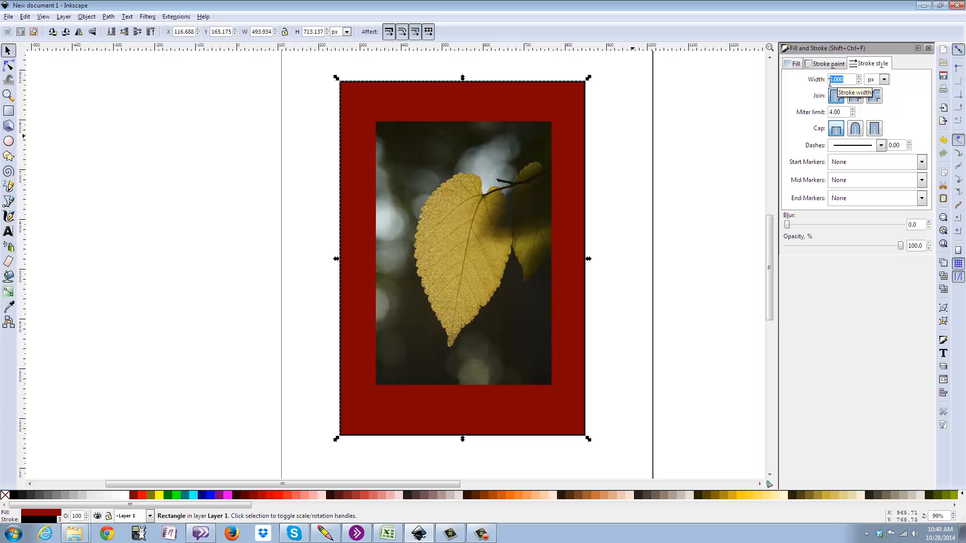
text(7)
key(Return)
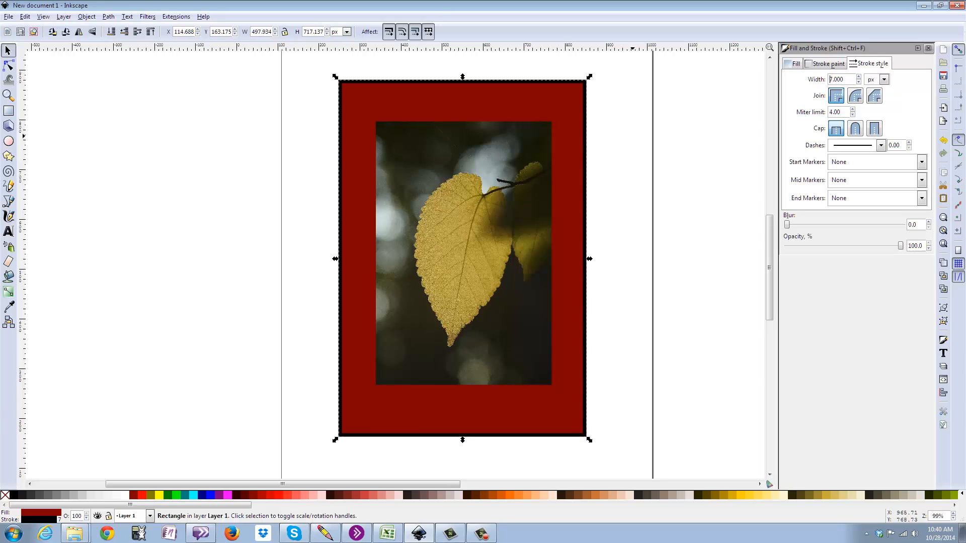
click(623, 124)
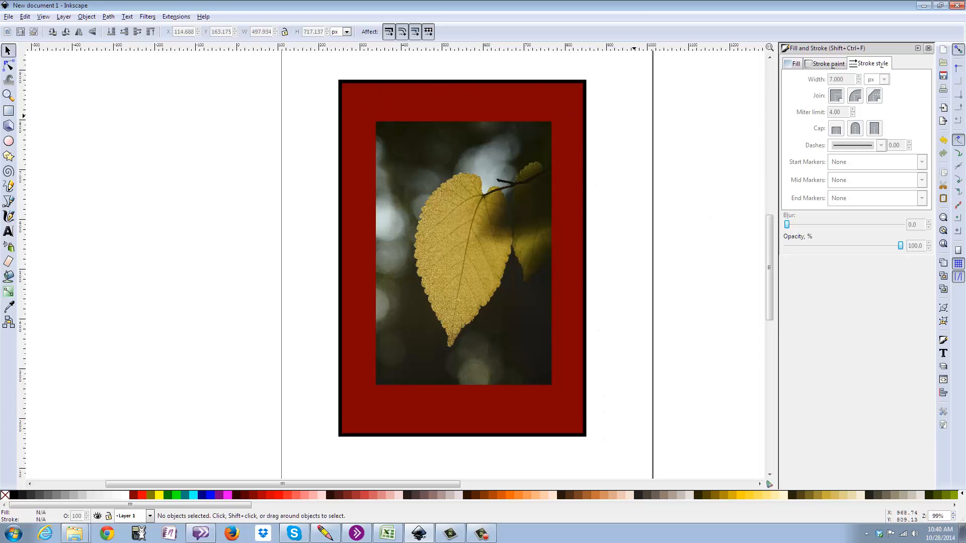
Try stroke widths of 14 px and 28 px on the red rectangle, leaving the outline colour black.
click(576, 88)
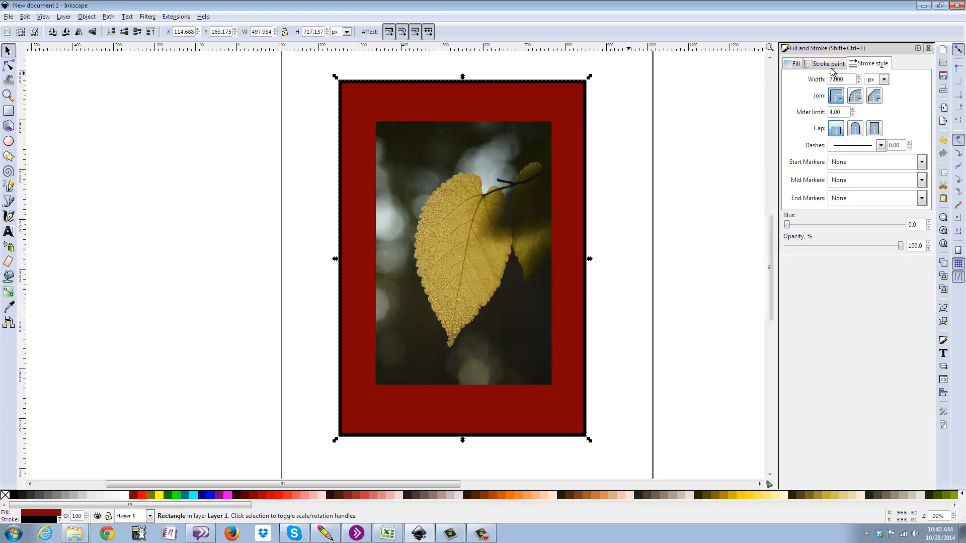
triple_click(849, 80)
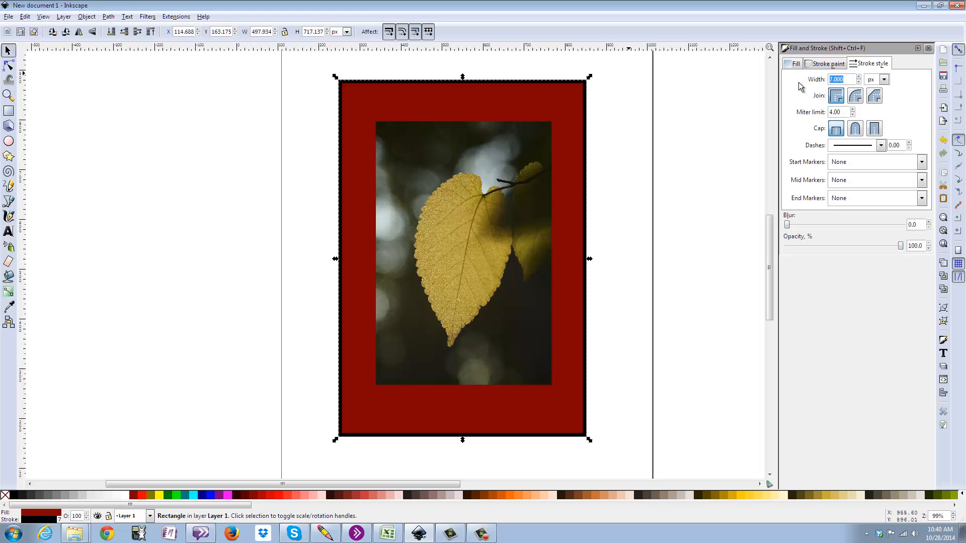
text(14)
key(Return)
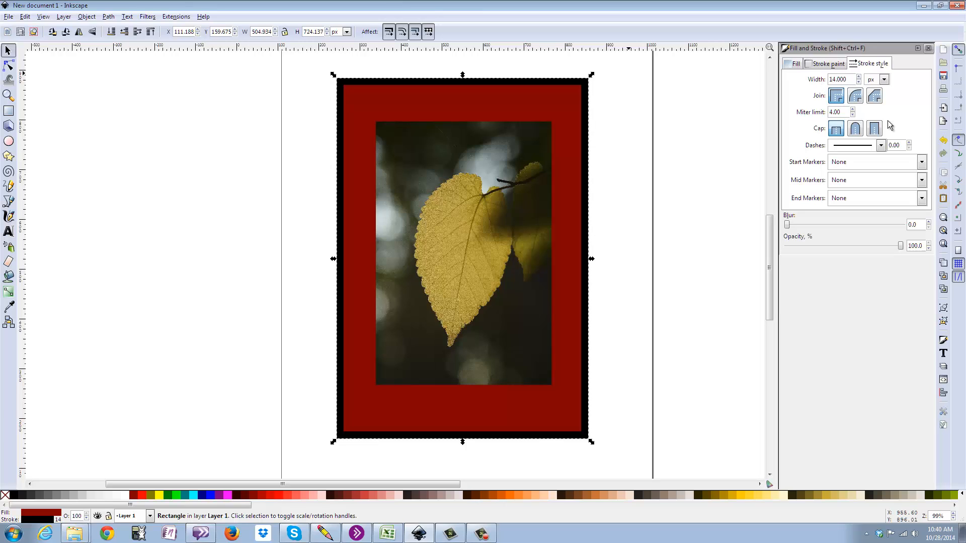
triple_click(837, 79)
text(28)
key(Return)
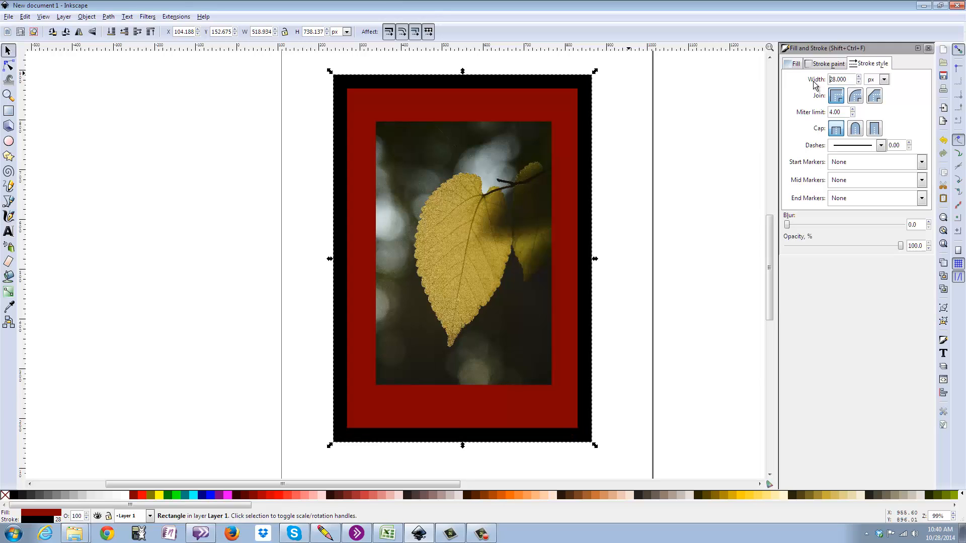
click(835, 65)
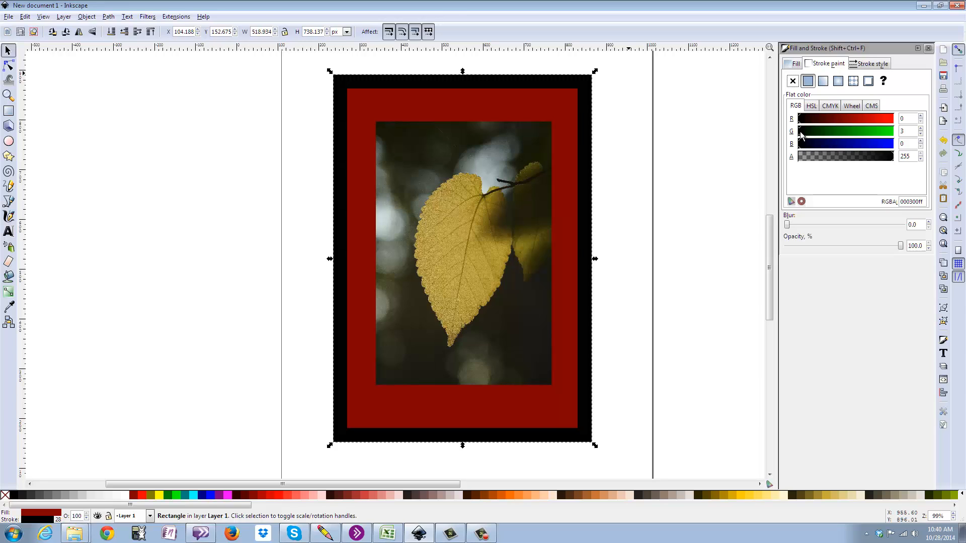
mouse_move(801, 135)
mouse_down()
mouse_move(855, 153)
mouse_move(799, 150)
mouse_up()
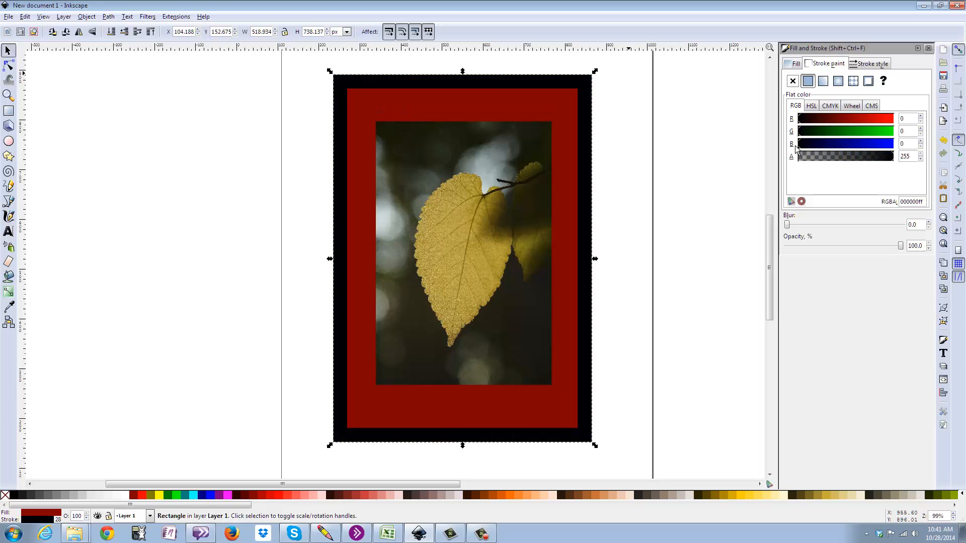
Return the red rectangle's stroke width to 7 px and deselect it.
click(864, 64)
drag(848, 80, 824, 82)
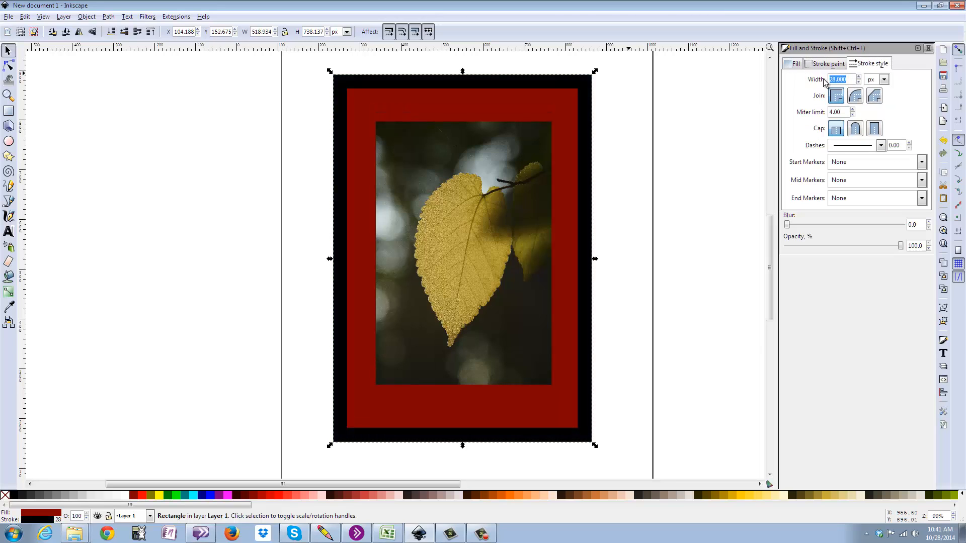
text(7)
key(Return)
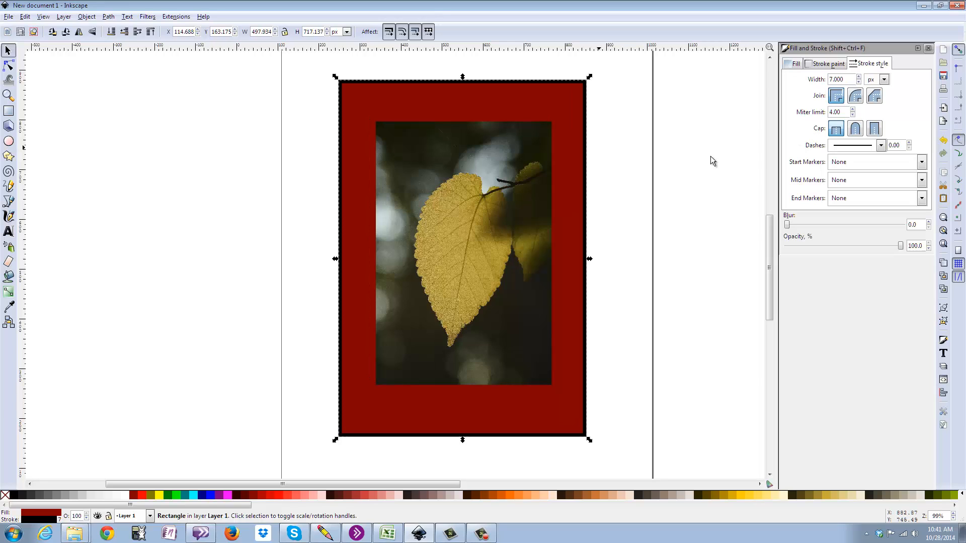
click(679, 178)
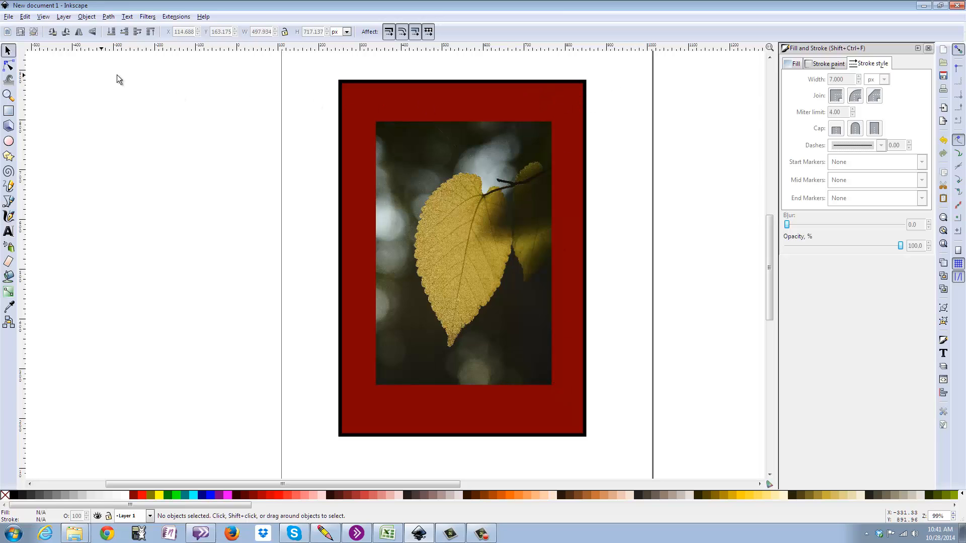
Draw a rectangle about 372 × 553 px just around the leaf photo and try a bright red outline (ff0000) on it.
click(8, 110)
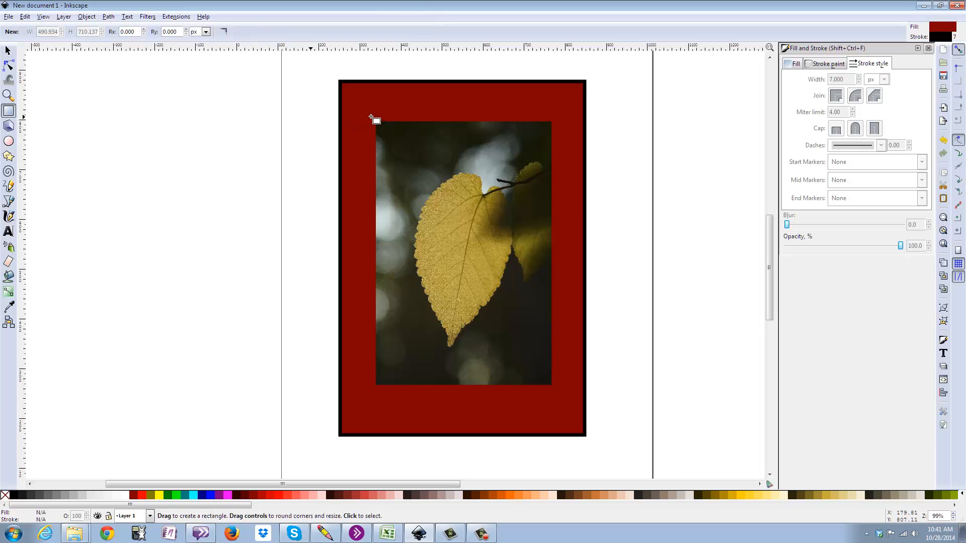
mouse_move(372, 119)
mouse_down()
mouse_move(535, 387)
mouse_move(557, 394)
mouse_up()
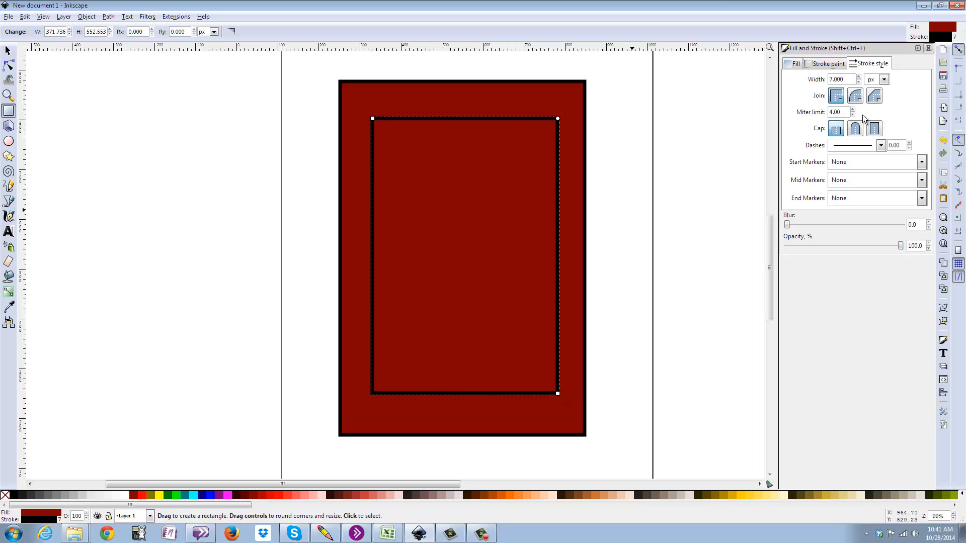
click(841, 64)
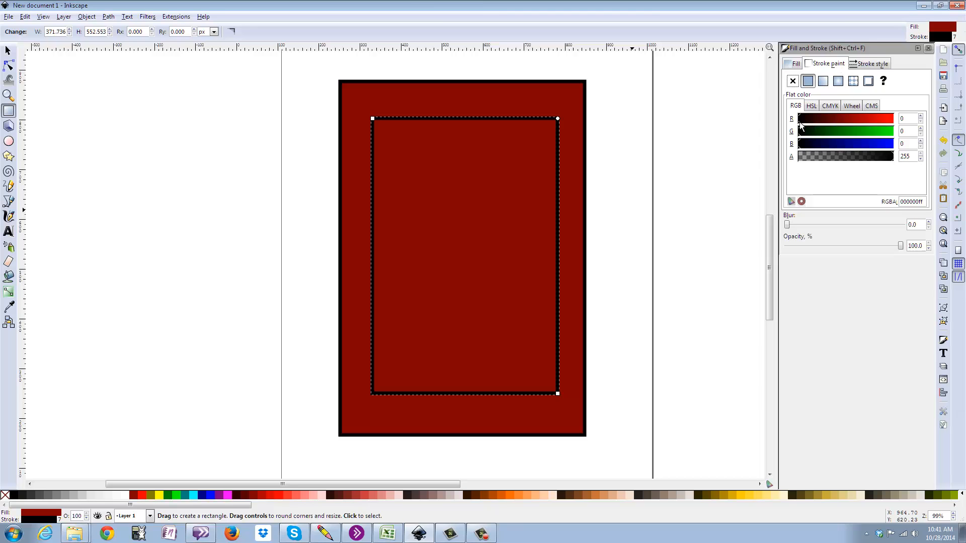
drag(799, 123, 895, 121)
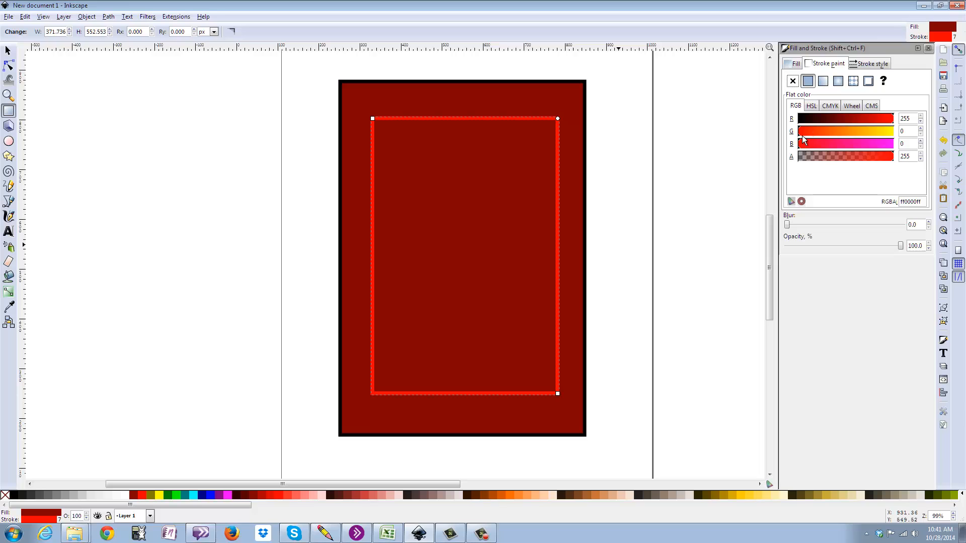
Fill the new inner rectangle with white and remove its stroke paint.
click(796, 65)
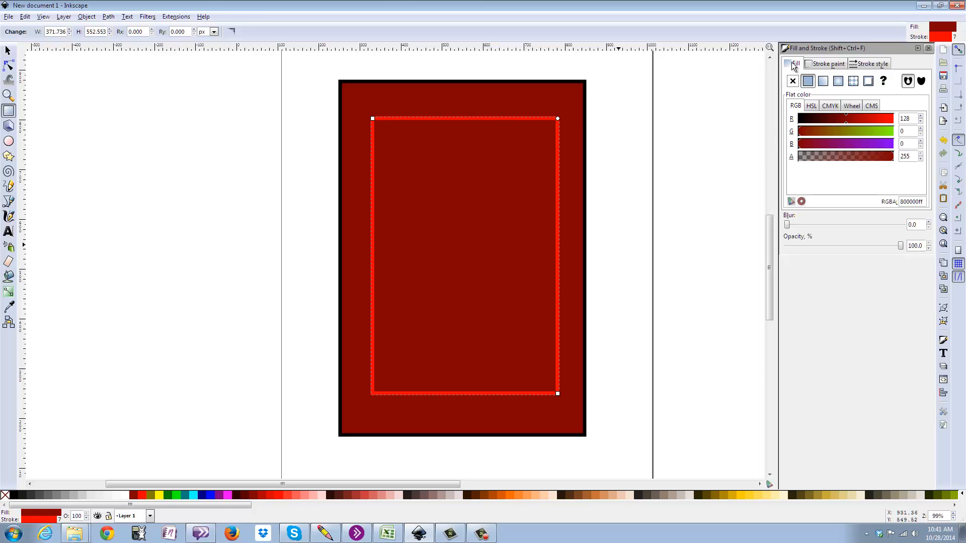
click(127, 495)
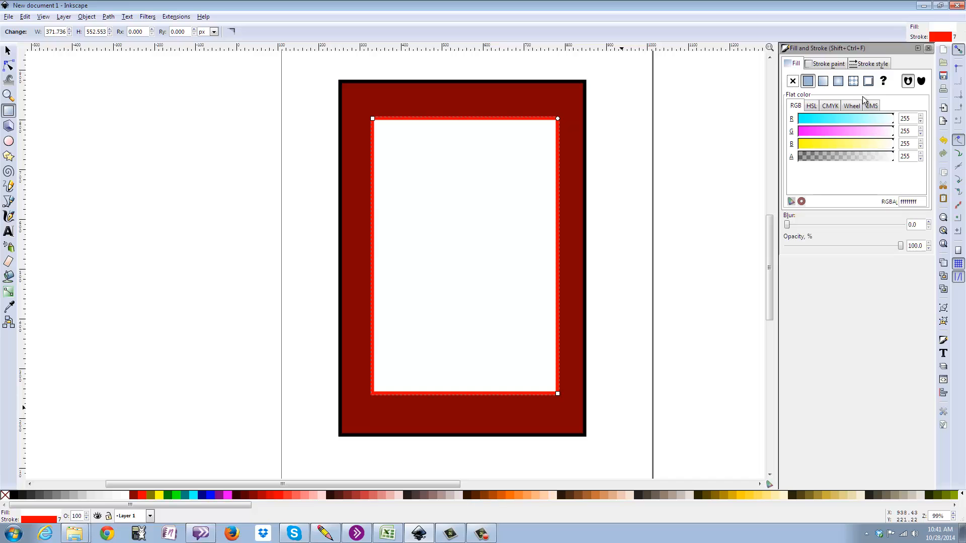
click(828, 64)
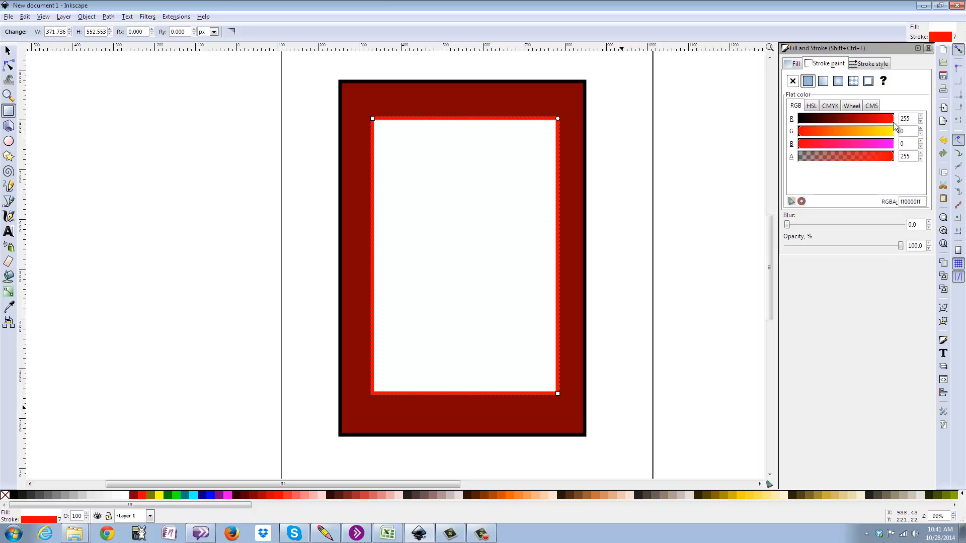
drag(894, 126, 798, 126)
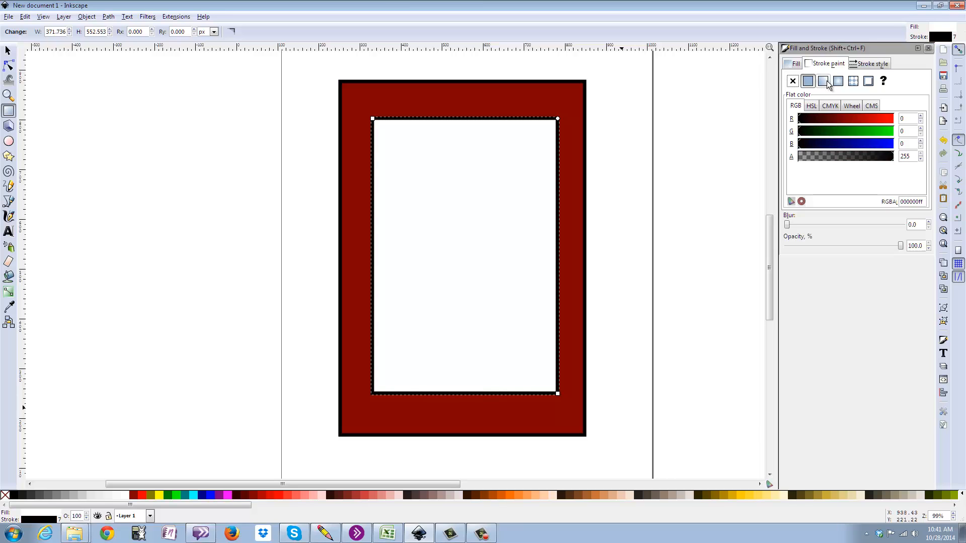
click(793, 81)
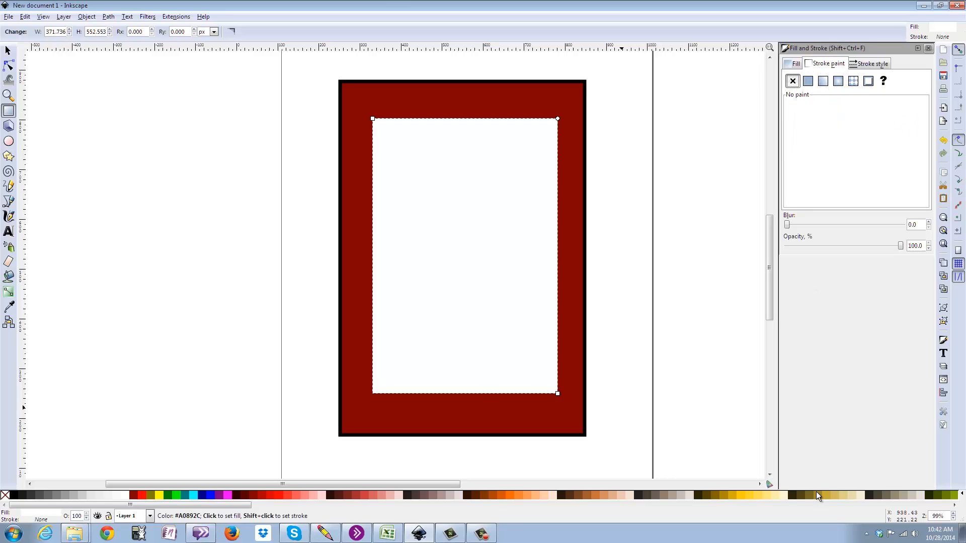
Reduce the white rectangle's opacity to 66.8%, lower it one level behind the leaf photo, and restore its opacity to 100%.
drag(901, 247, 863, 250)
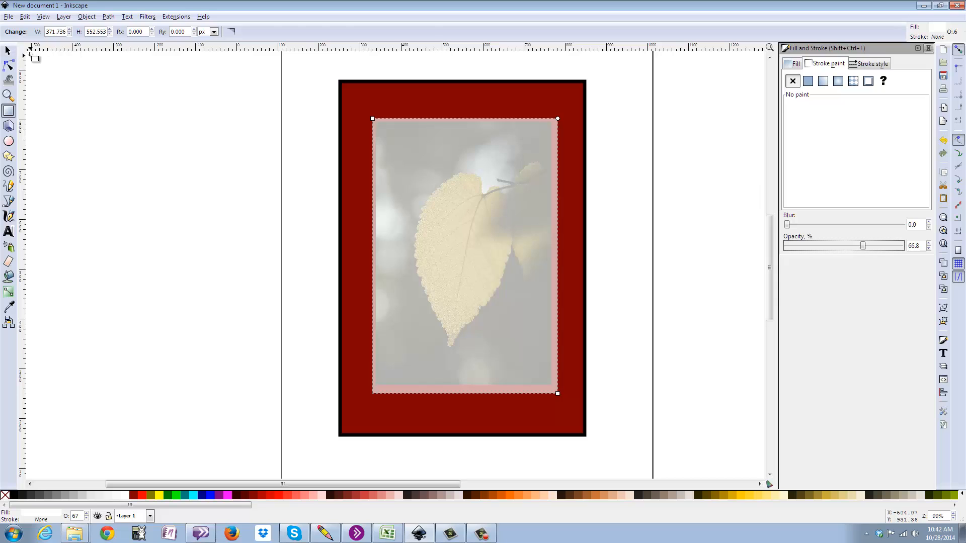
click(8, 50)
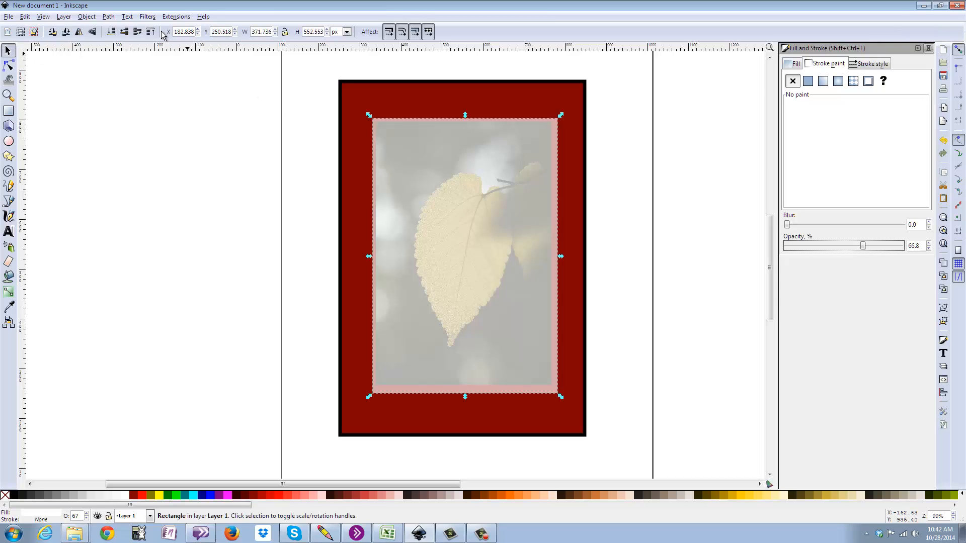
click(125, 32)
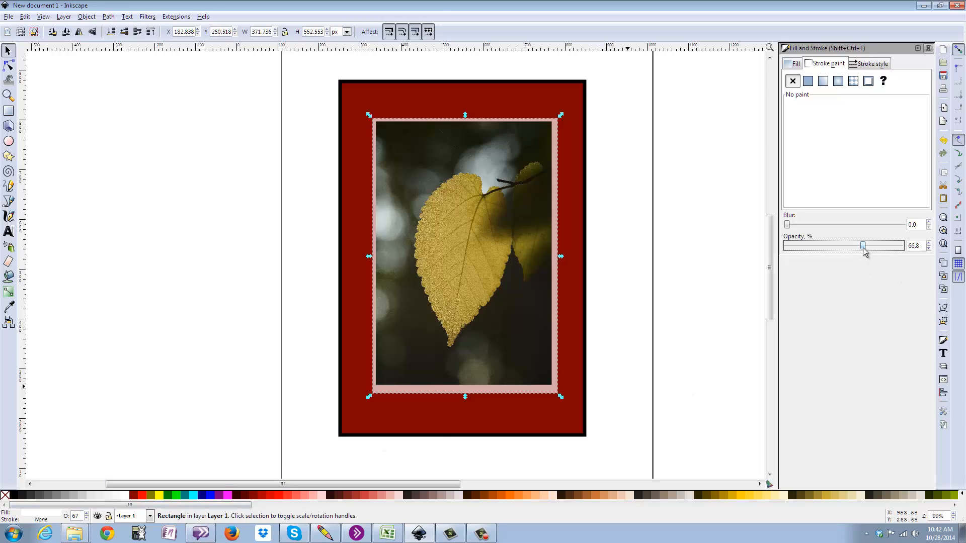
drag(863, 250, 905, 253)
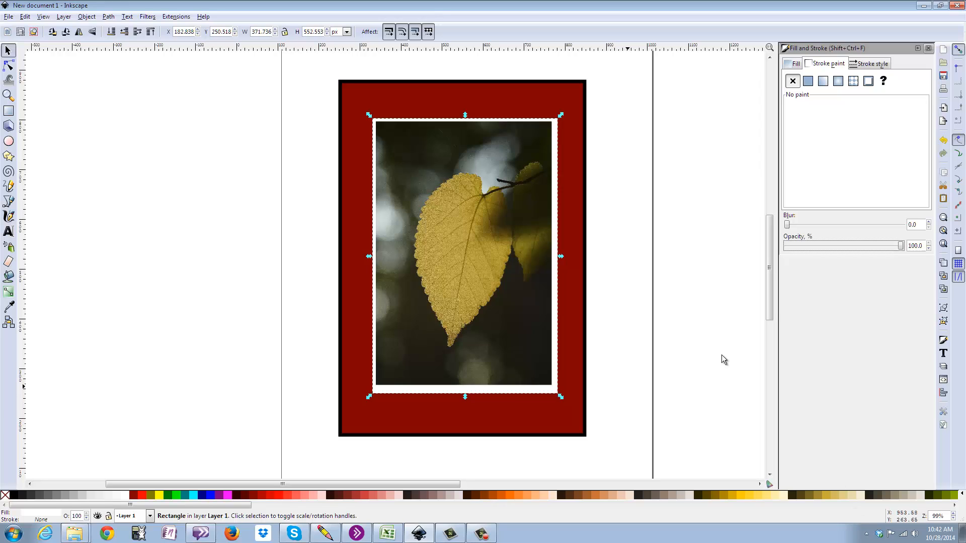
Select both rectangles and the leaf photo, and centre them horizontally and vertically relative to the first selected object.
shift+click(443, 89)
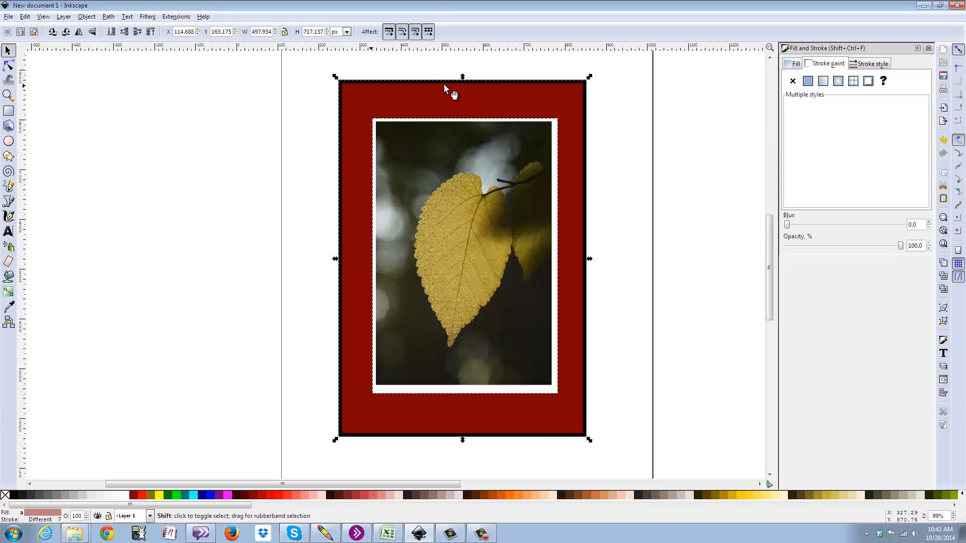
shift+click(447, 143)
shift+click(440, 124)
shift+click(466, 223)
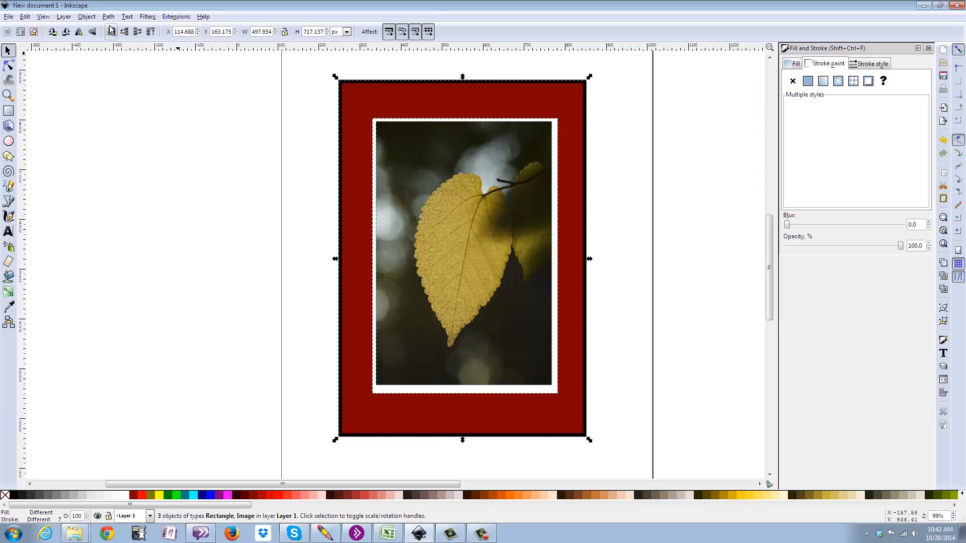
click(86, 16)
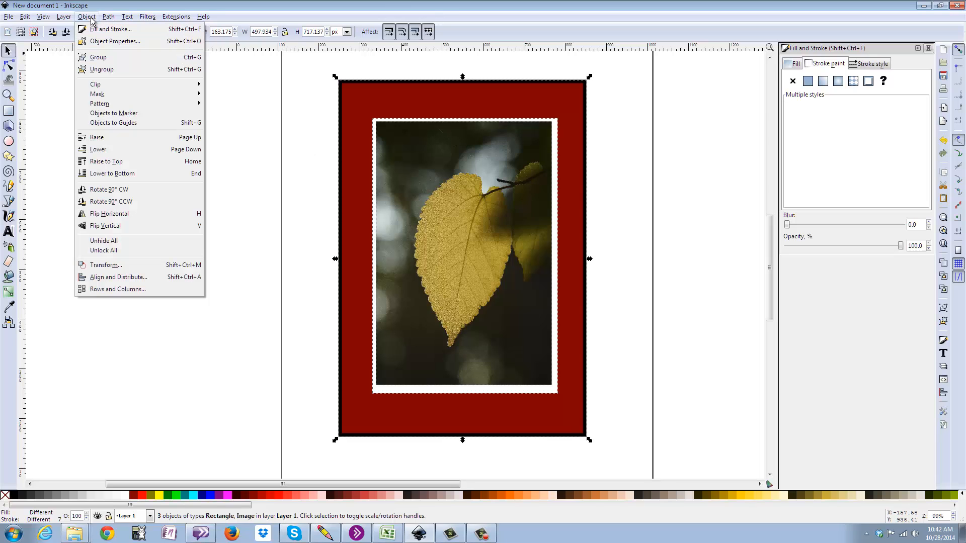
click(114, 277)
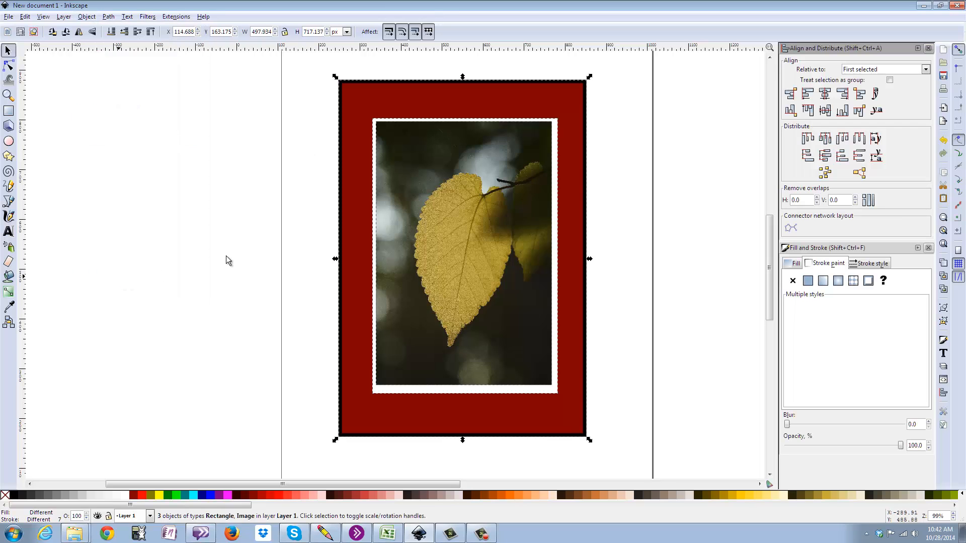
click(824, 96)
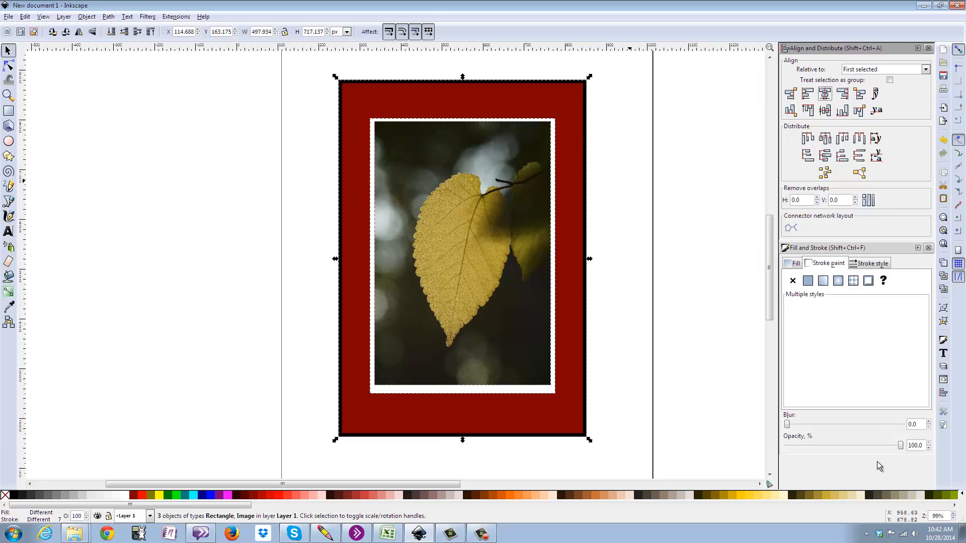
click(826, 111)
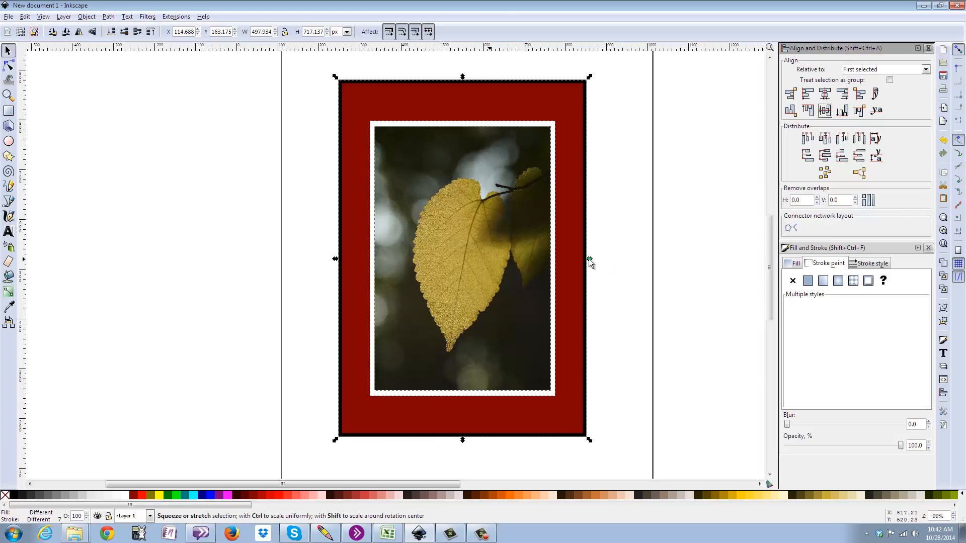
Widen the red rectangle symmetrically about its centre to about 554.5 px, keeping its height.
click(605, 258)
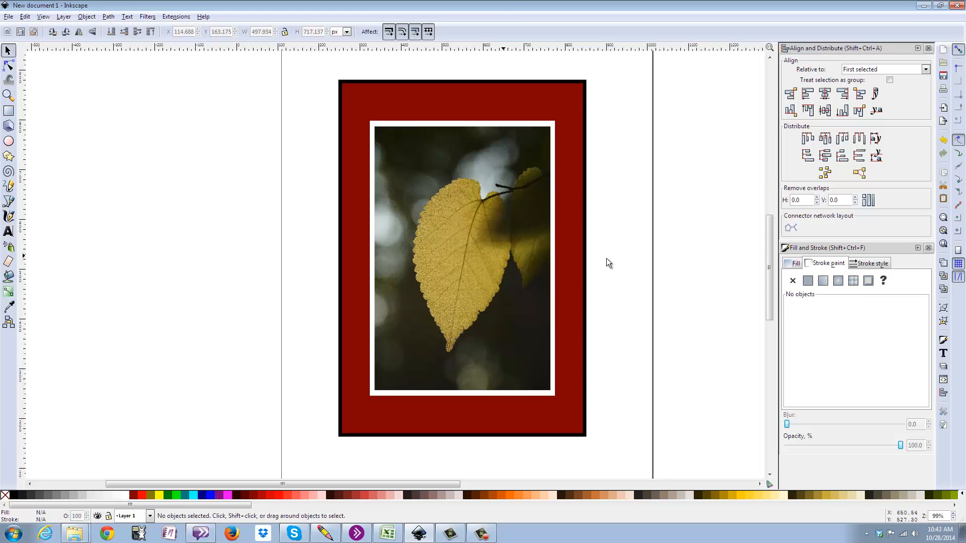
click(568, 262)
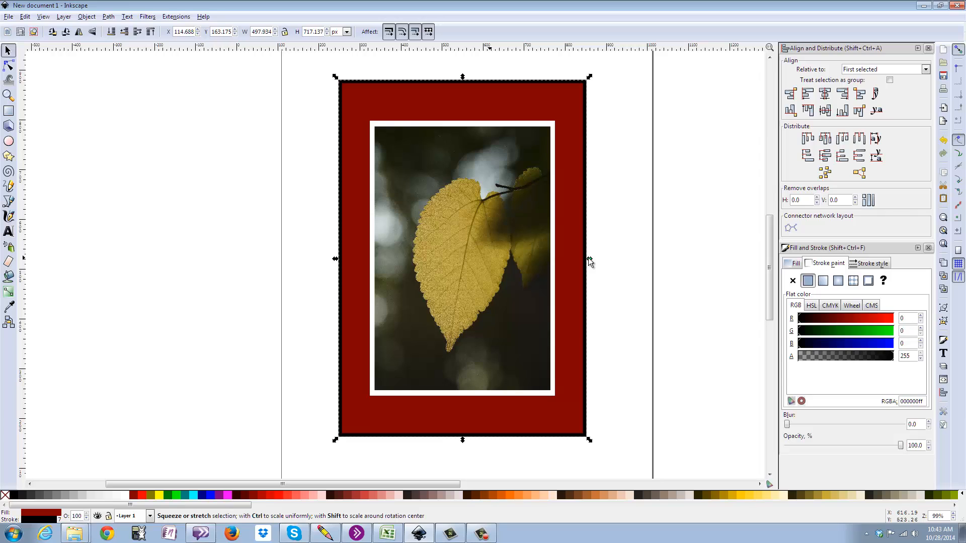
key(shift)
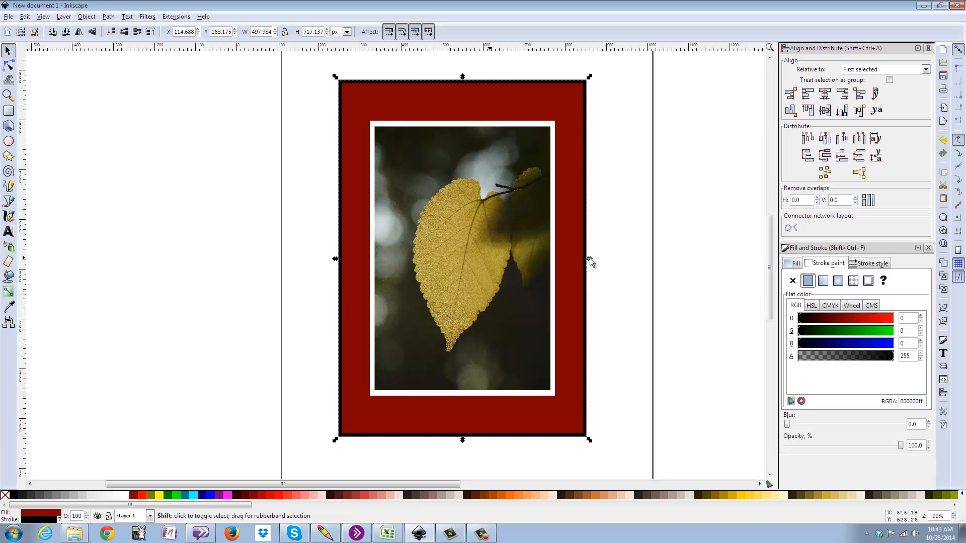
drag(589, 259, 602, 260)
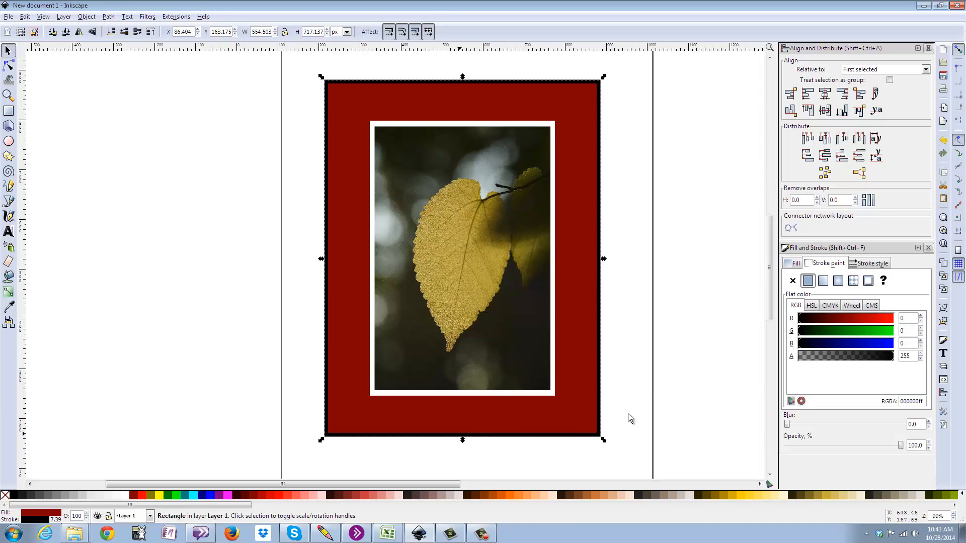
click(685, 316)
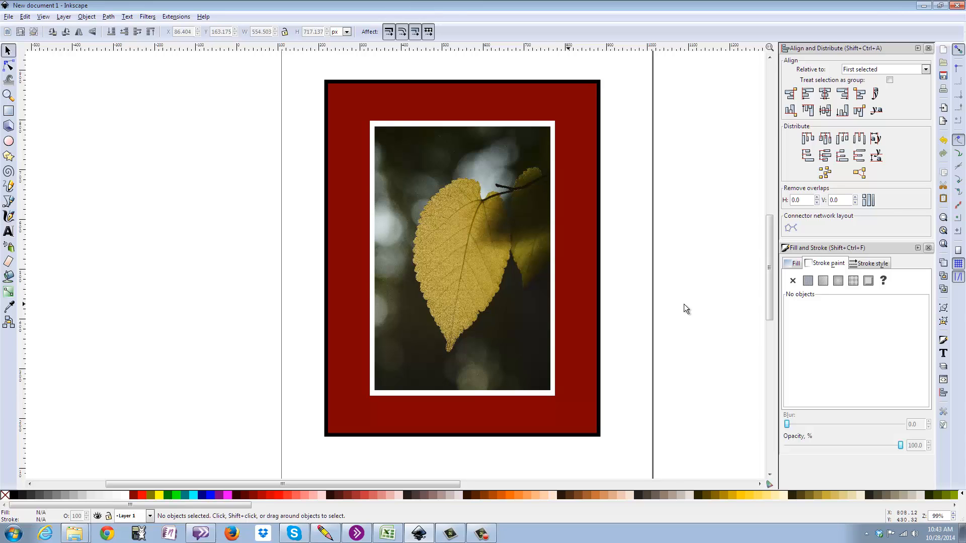
key(plus)
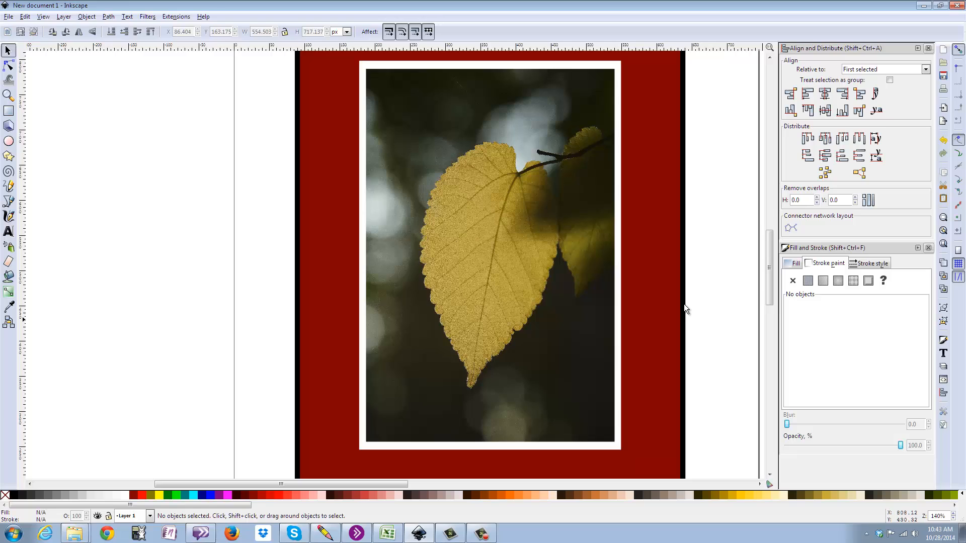
key(minus)
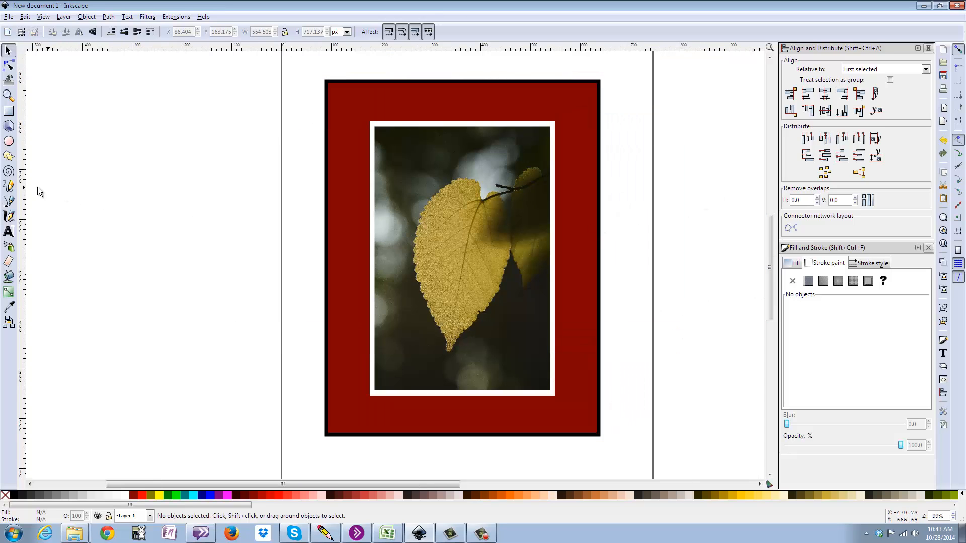
With the Pencil tool, draw a straight vertical line just outside the frame's right edge along its full height, and undo the stray dot.
click(9, 186)
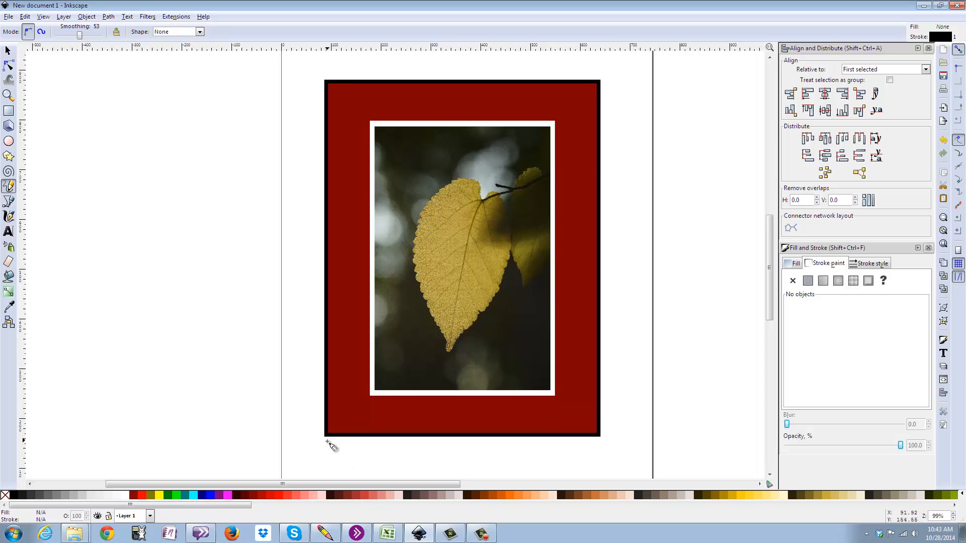
click(603, 84)
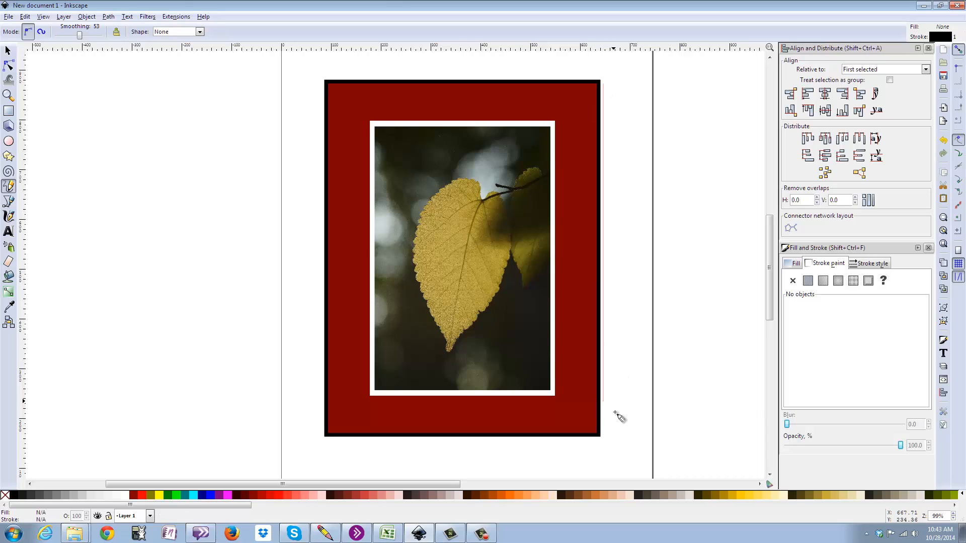
click(612, 440)
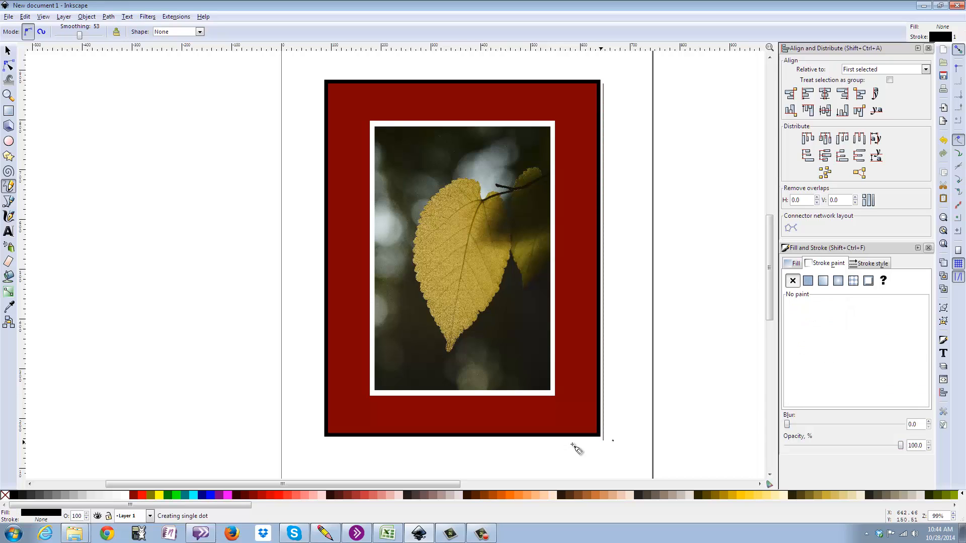
click(25, 16)
click(40, 29)
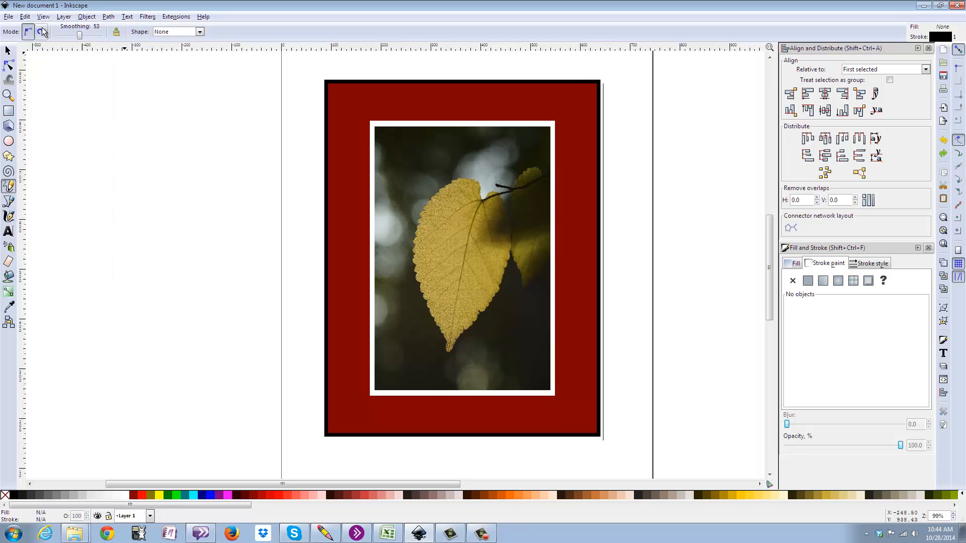
click(604, 440)
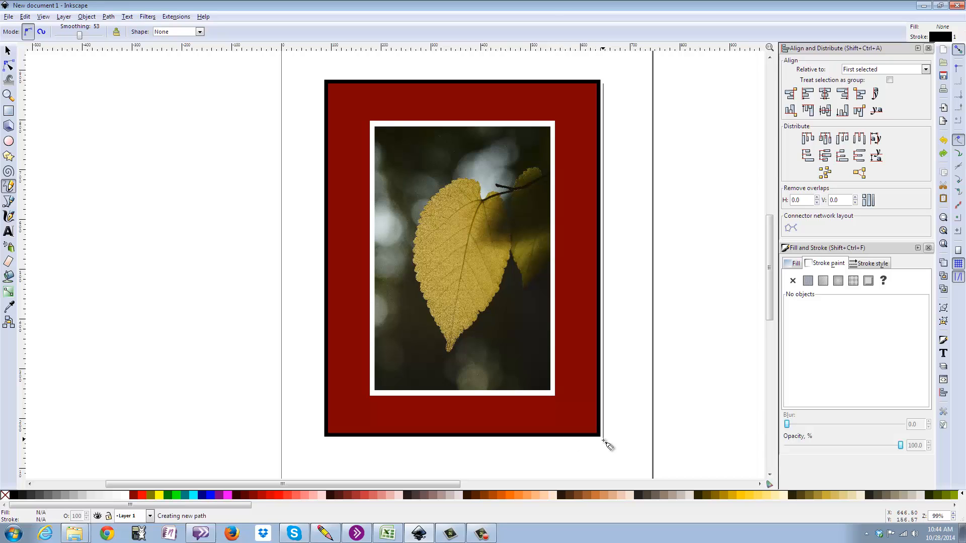
click(568, 441)
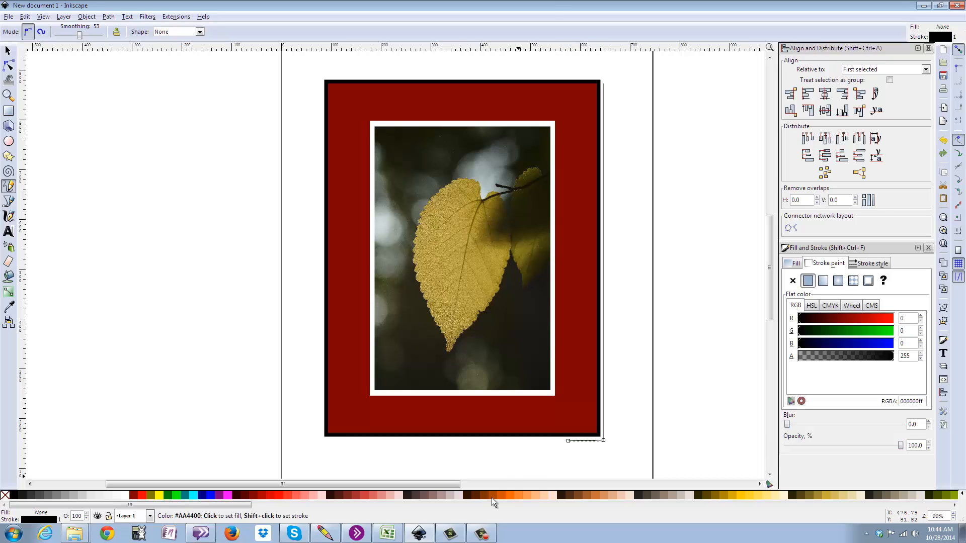
click(25, 17)
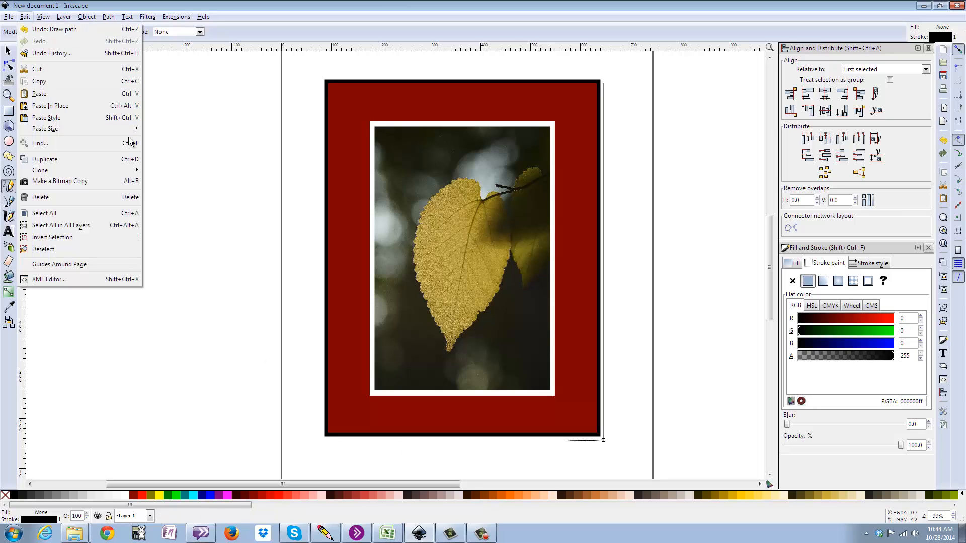
click(36, 28)
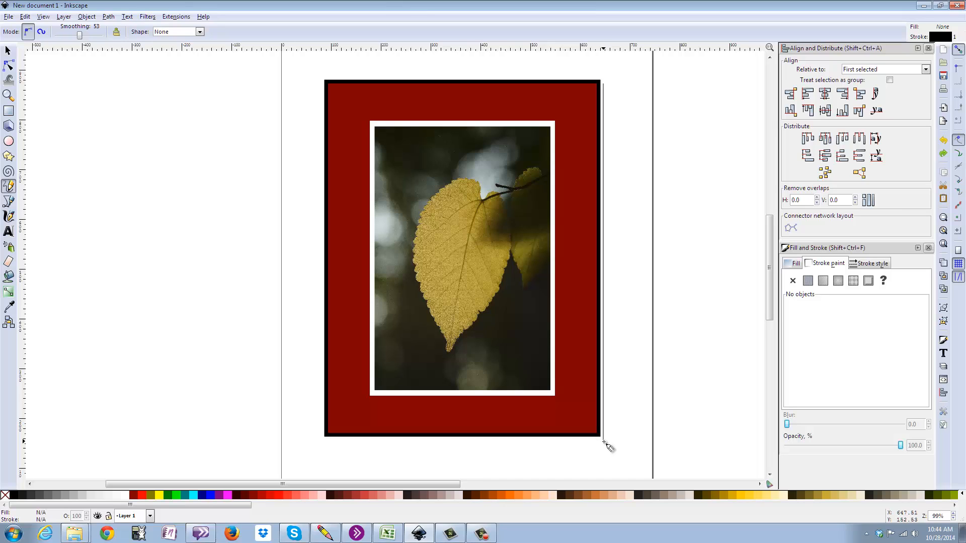
Draw a straight horizontal line about 553 px long just below the frame's bottom edge and set its stroke width to 3 px.
drag(604, 442, 604, 440)
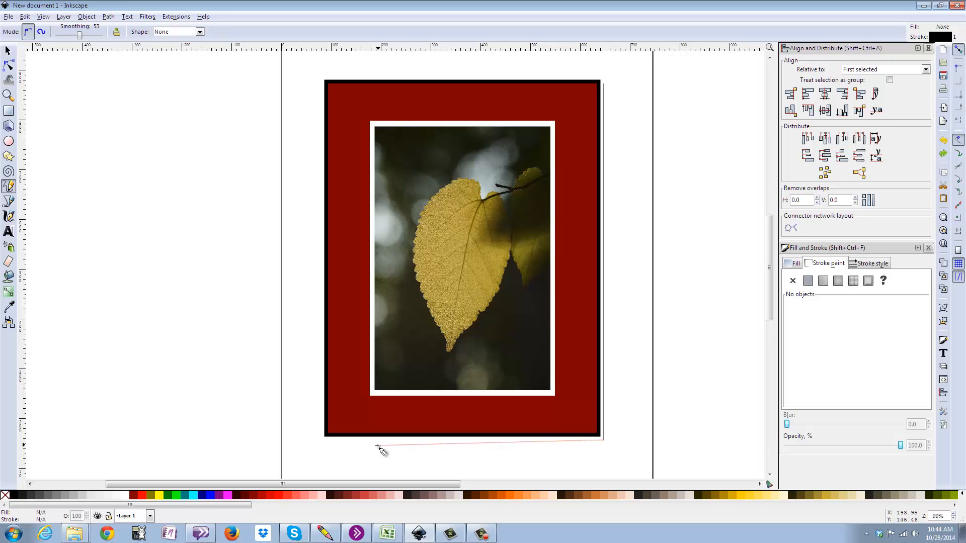
click(328, 440)
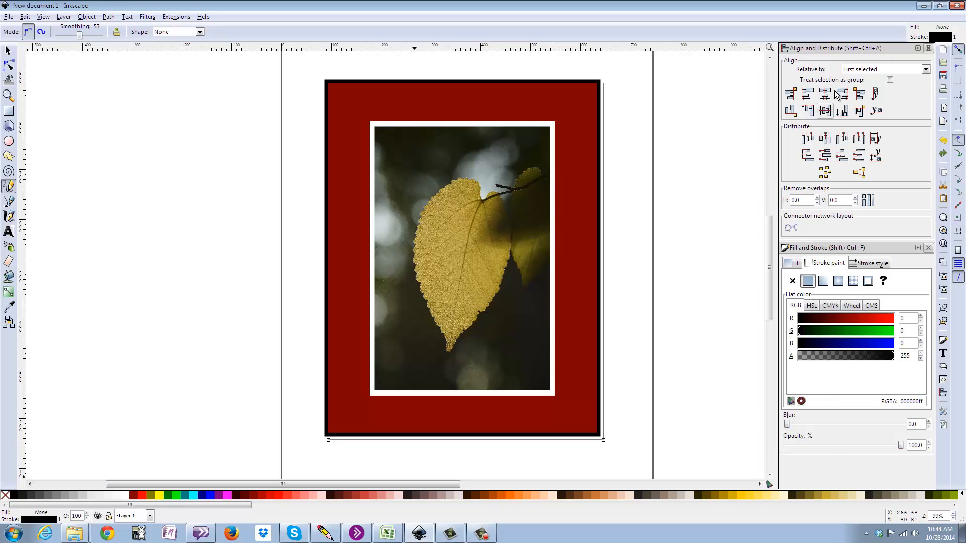
click(857, 264)
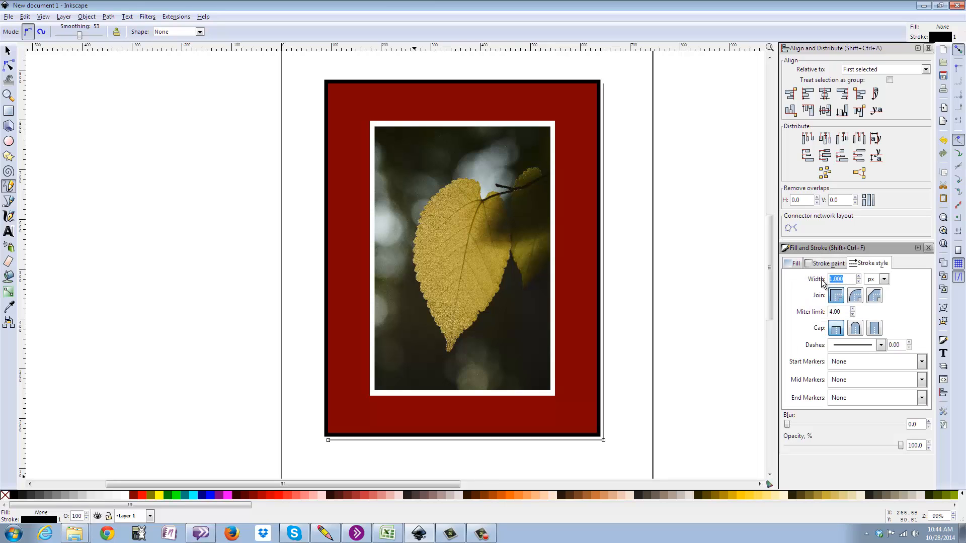
text(2)
click(9, 50)
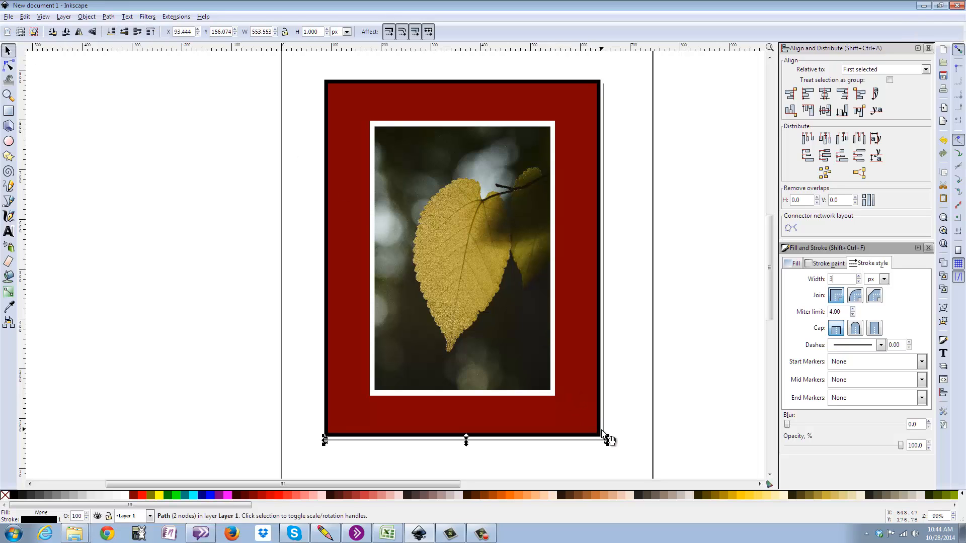
key(Return)
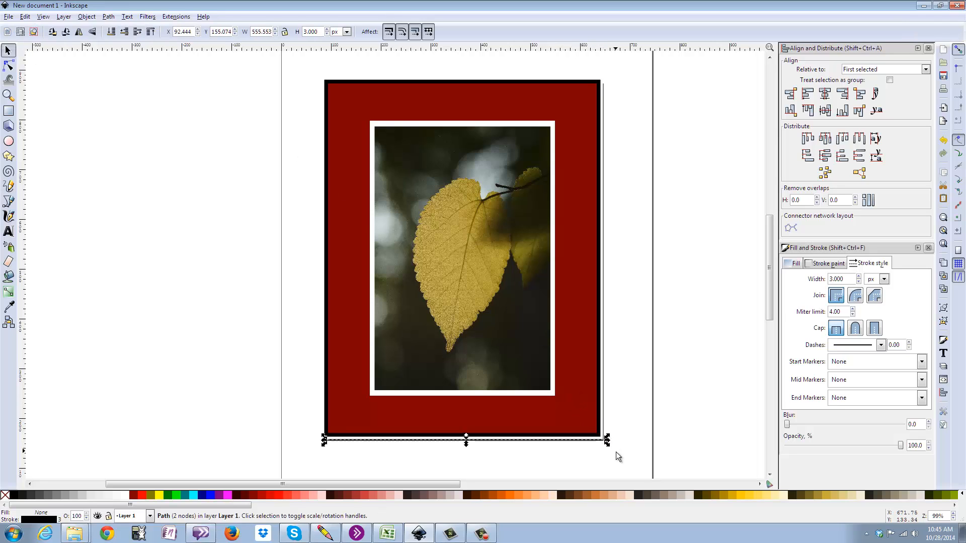
click(616, 452)
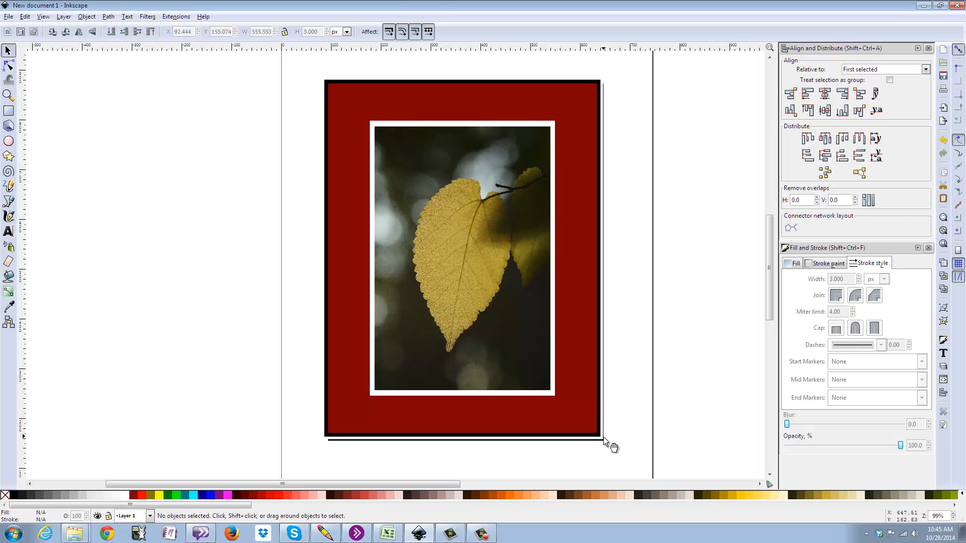
Group the horizontal and vertical lines beside the frame and set the group's blur to 1.0.
shift+click(605, 439)
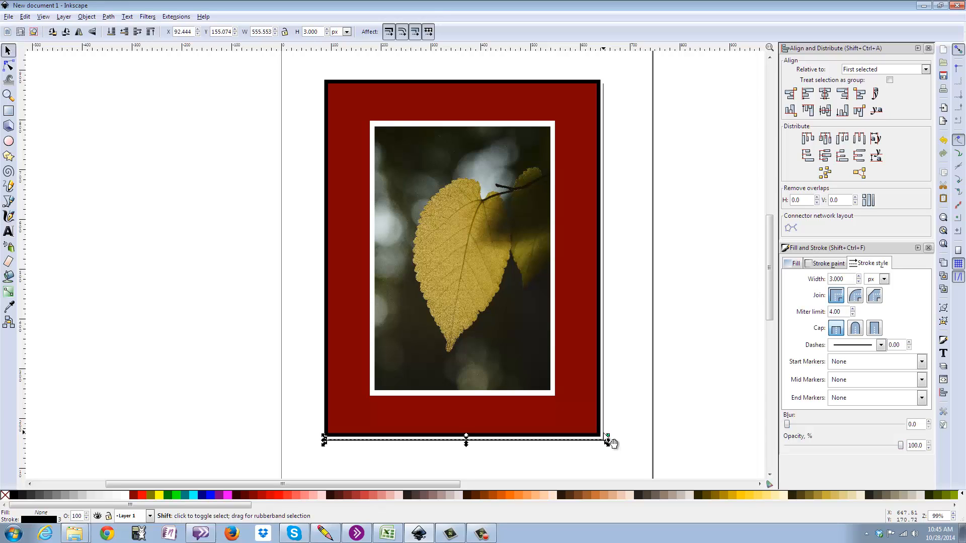
shift+click(604, 434)
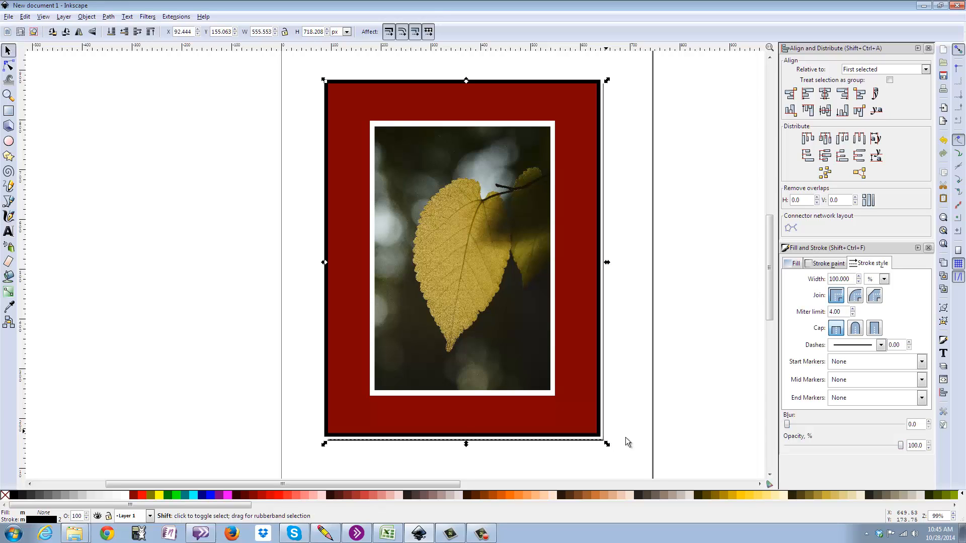
click(87, 18)
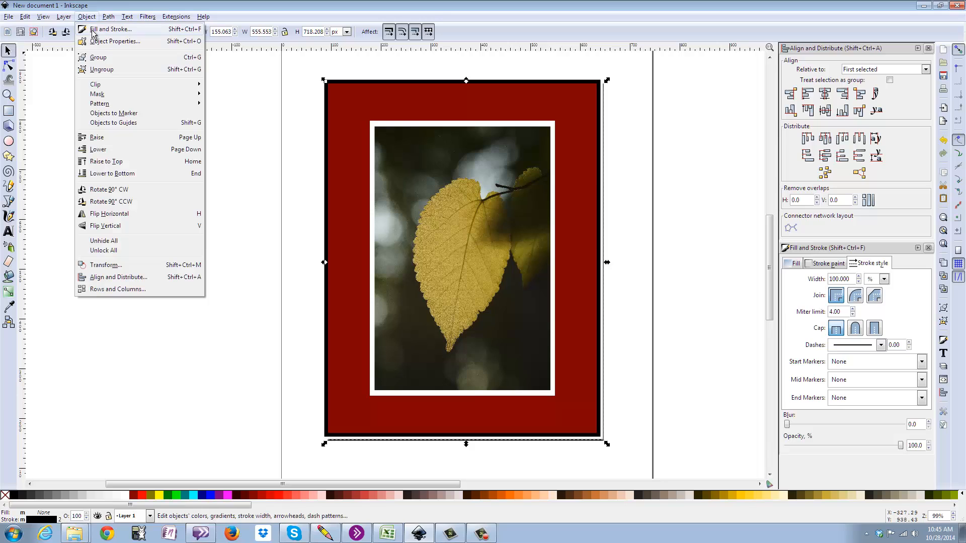
click(99, 61)
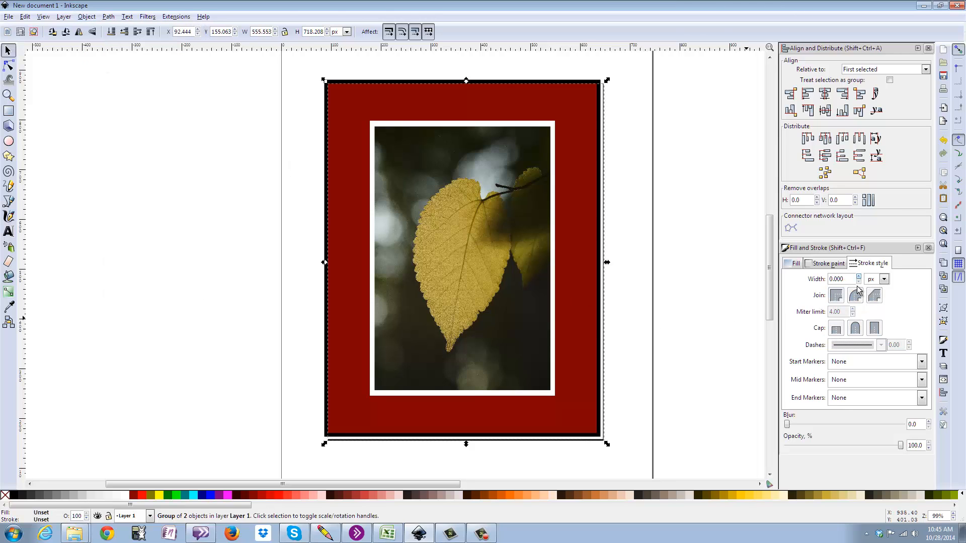
click(928, 422)
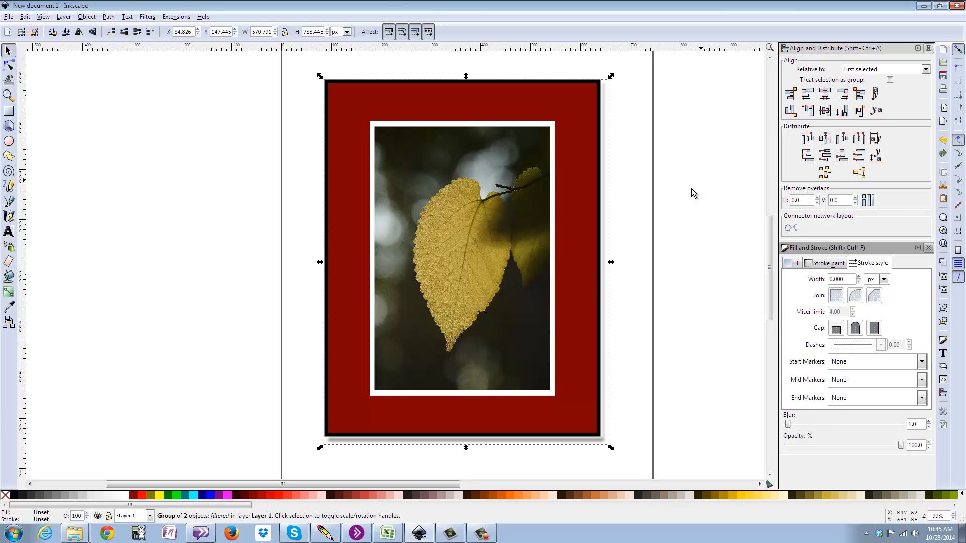
Set the stroke width of the blurred line group to 2 px.
click(607, 291)
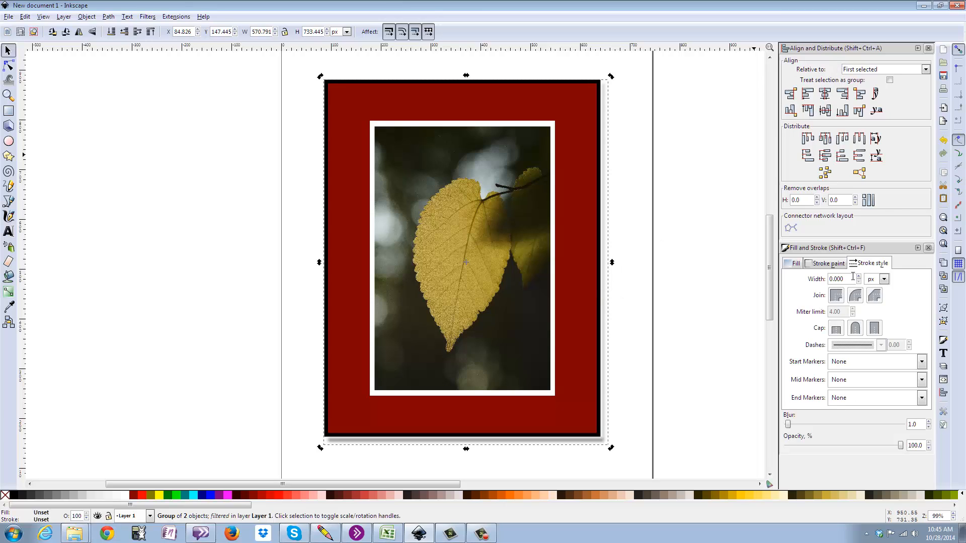
drag(852, 279, 826, 278)
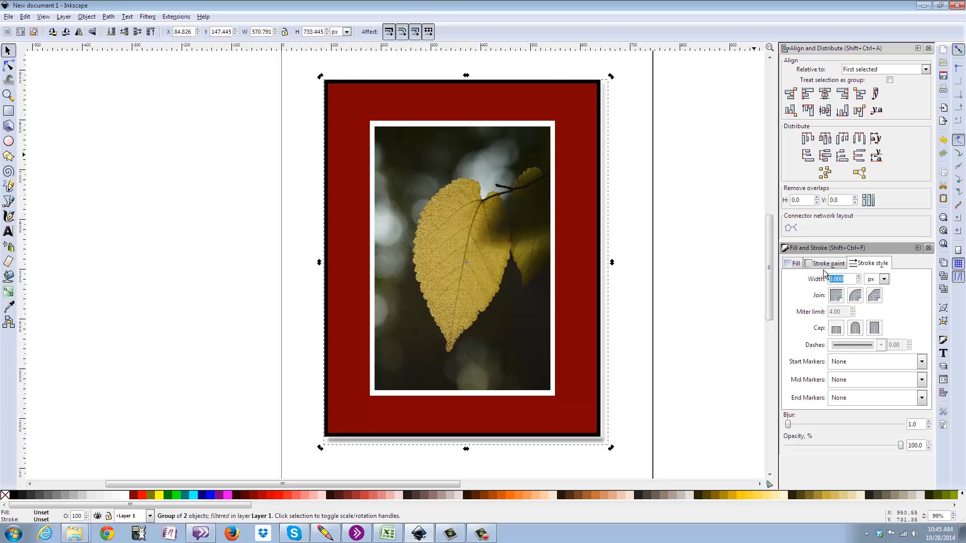
text(2)
key(ctrl+z)
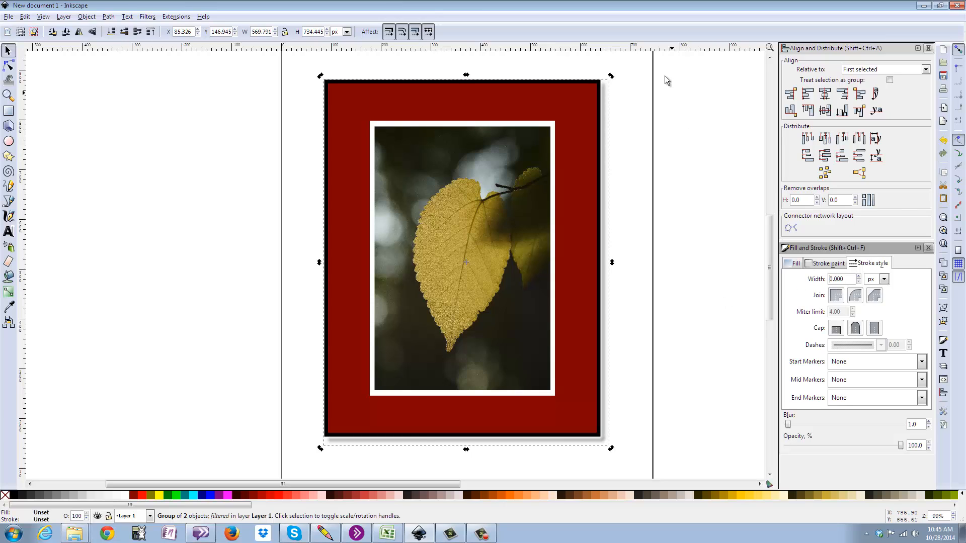
Shrink the blurred line group about its centre to about 564 × 726 px so the lines sit close against the frame's edges.
click(607, 454)
click(519, 447)
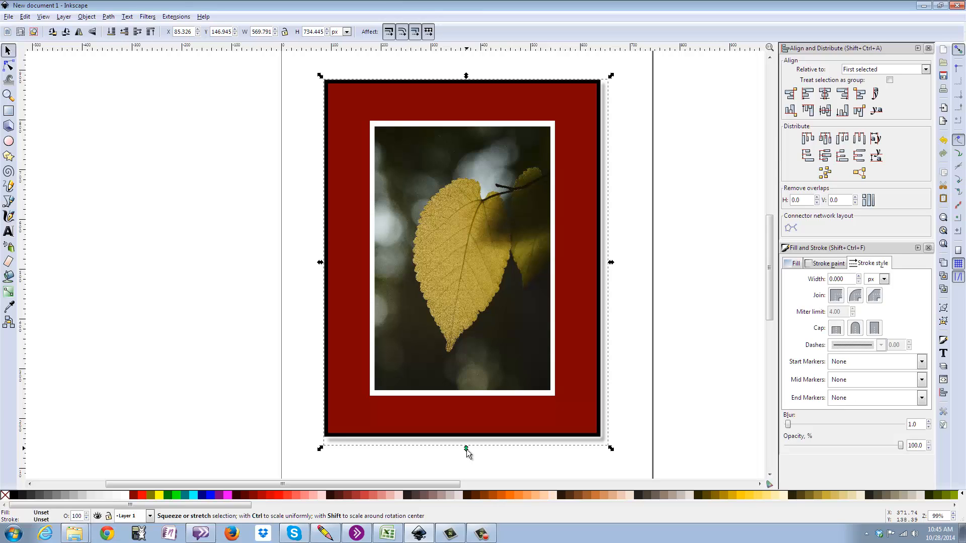
drag(466, 449, 467, 448)
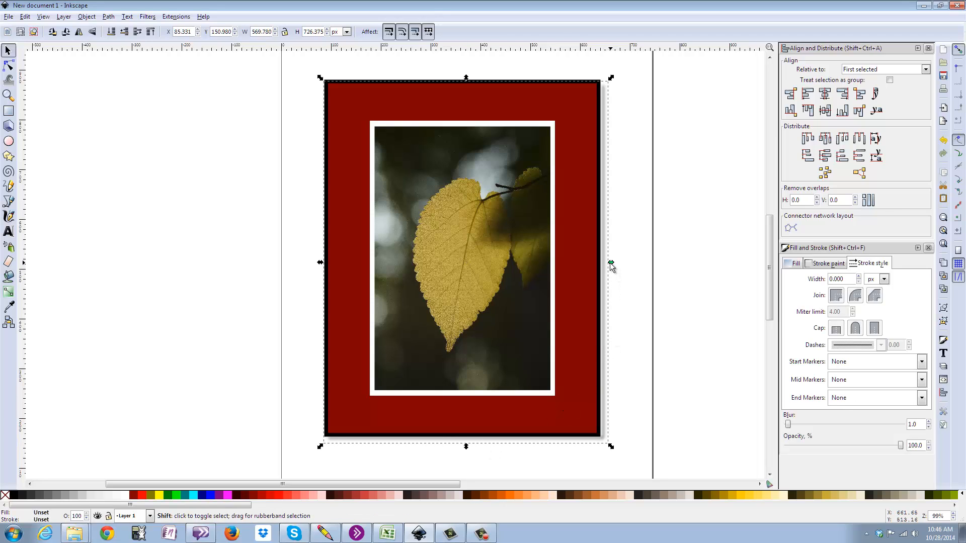
drag(610, 262, 609, 264)
click(689, 282)
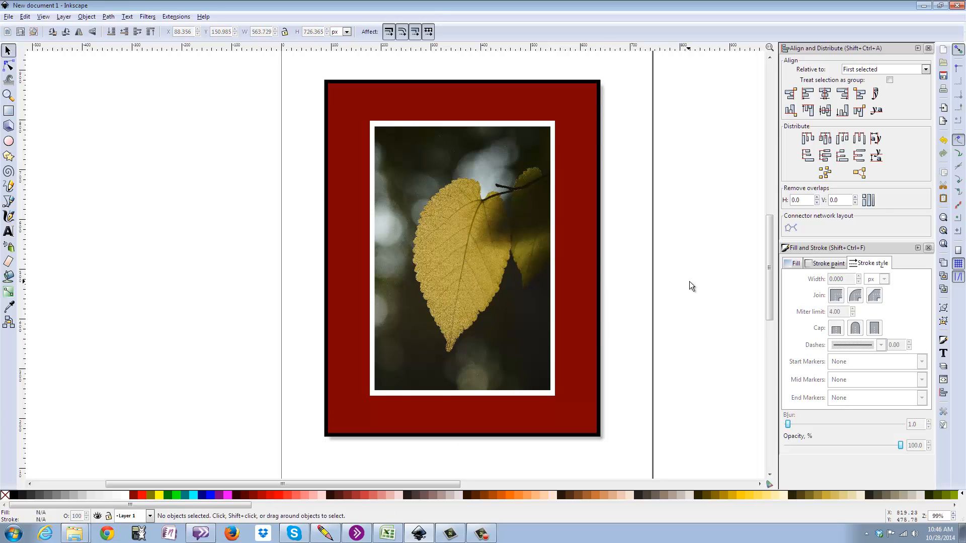